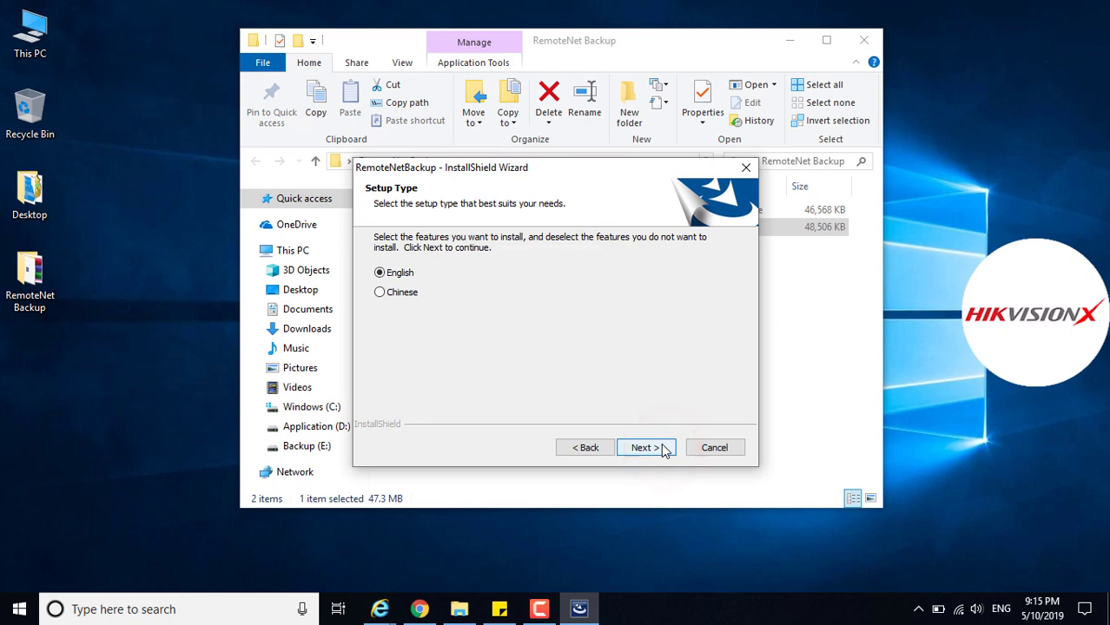
# - Install RemoteNetBackup in English with the Create Desktop option and run the application on completion
pyautogui.click(642, 447)
pyautogui.click(645, 447)
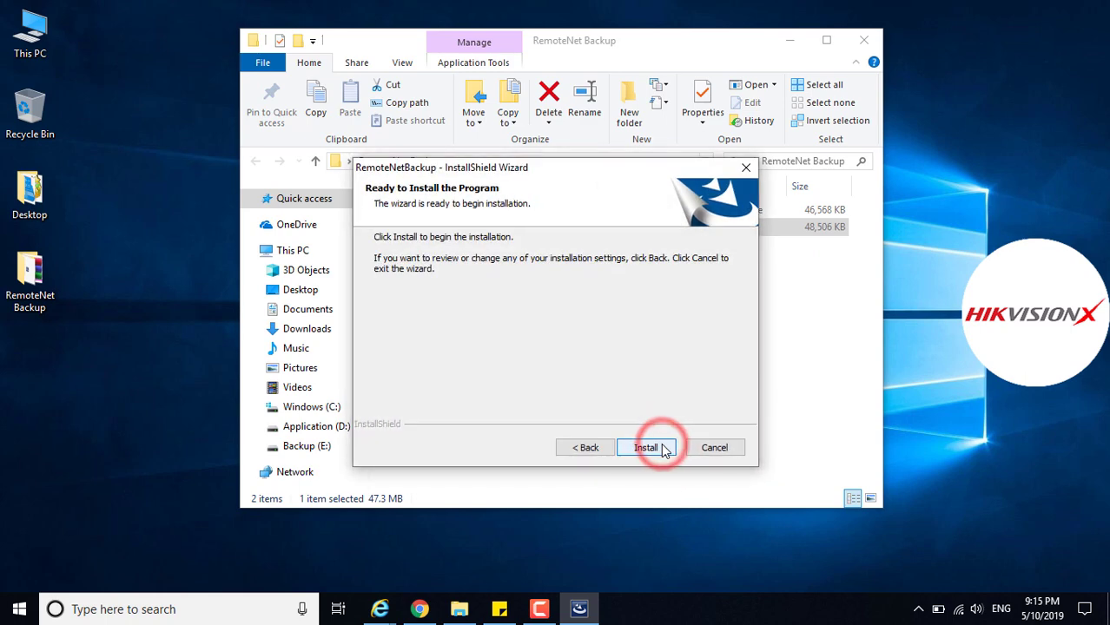
pyautogui.click(661, 445)
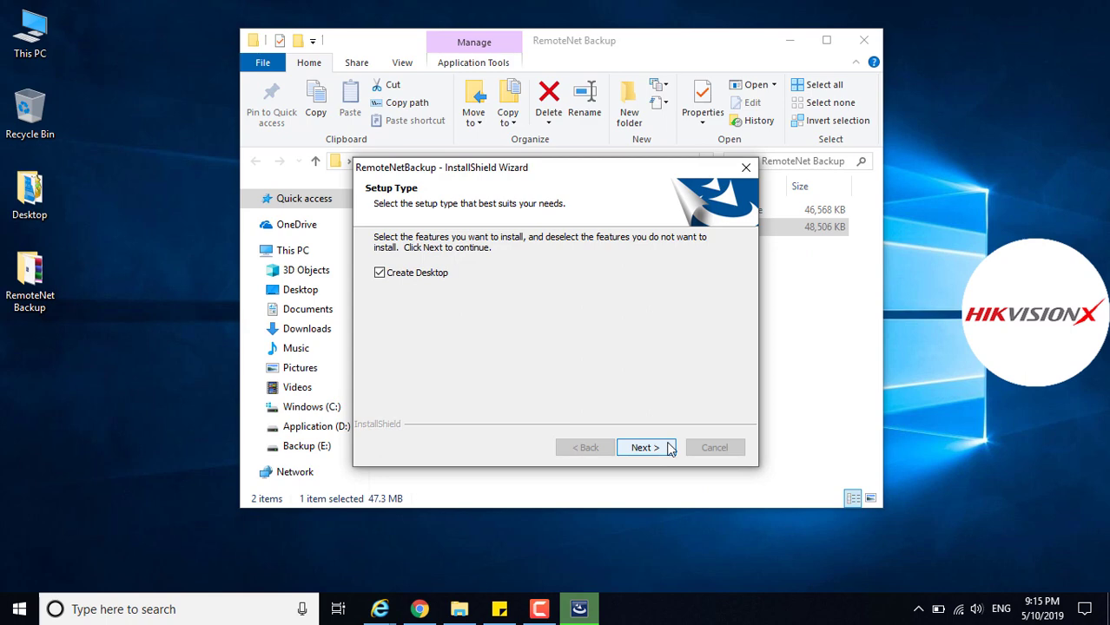
pyautogui.click(666, 448)
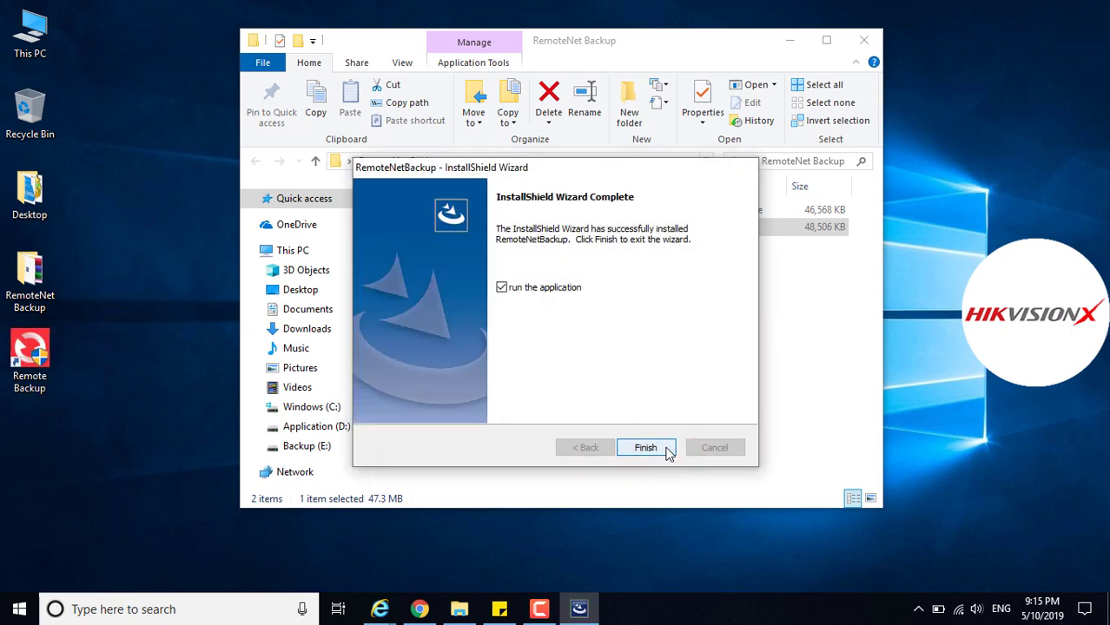
pyautogui.click(666, 449)
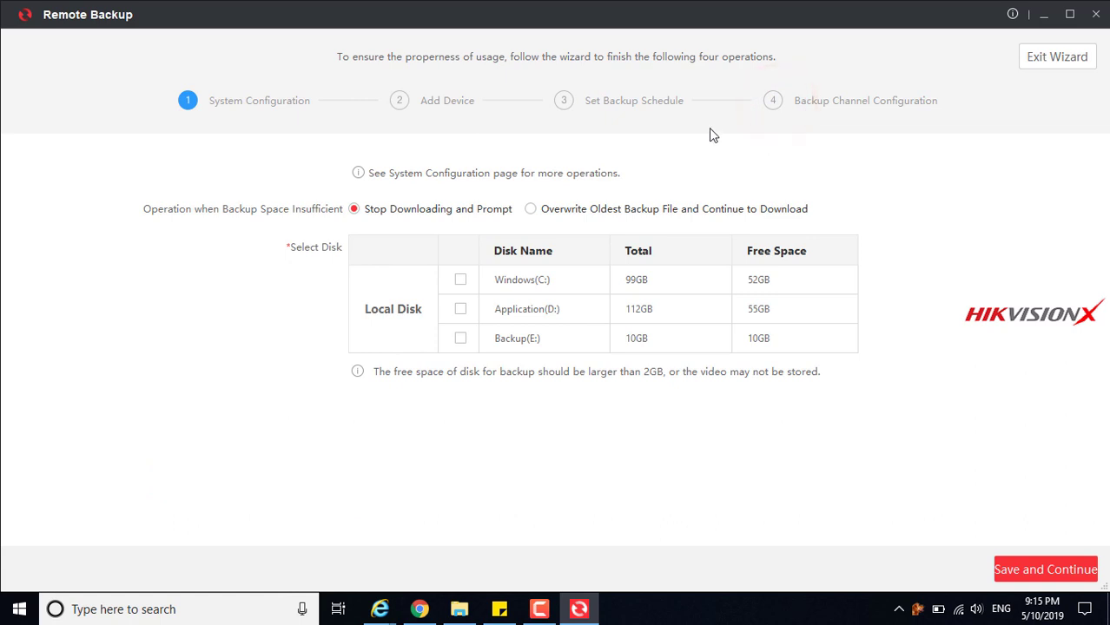
# - Choose the Backup(E:) disk for backup storage and save the system configuration
pyautogui.click(460, 339)
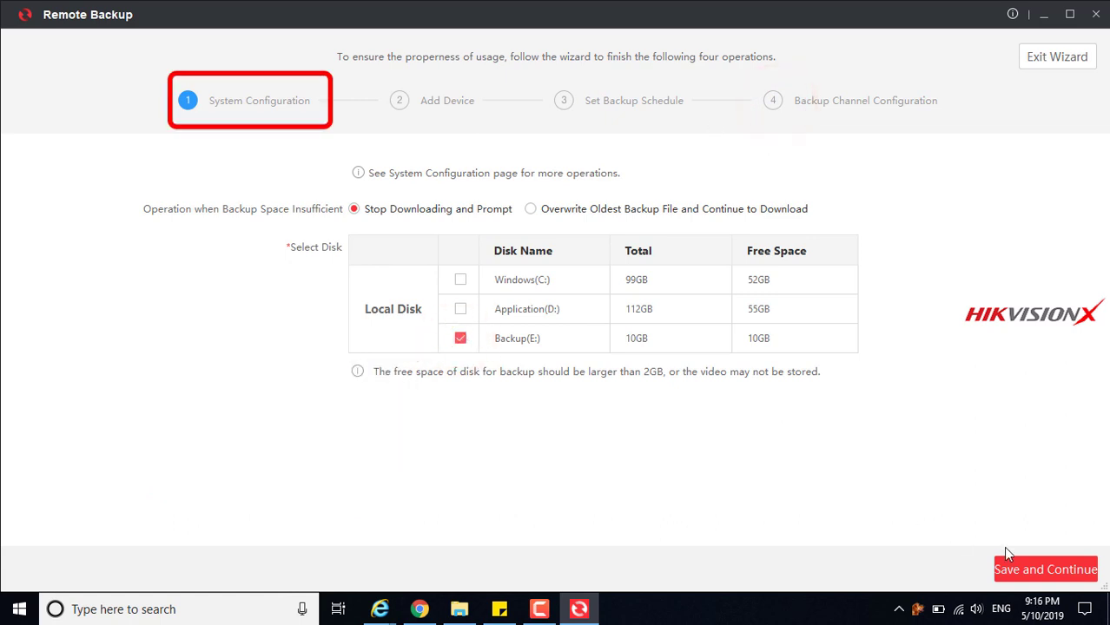
pyautogui.click(1015, 566)
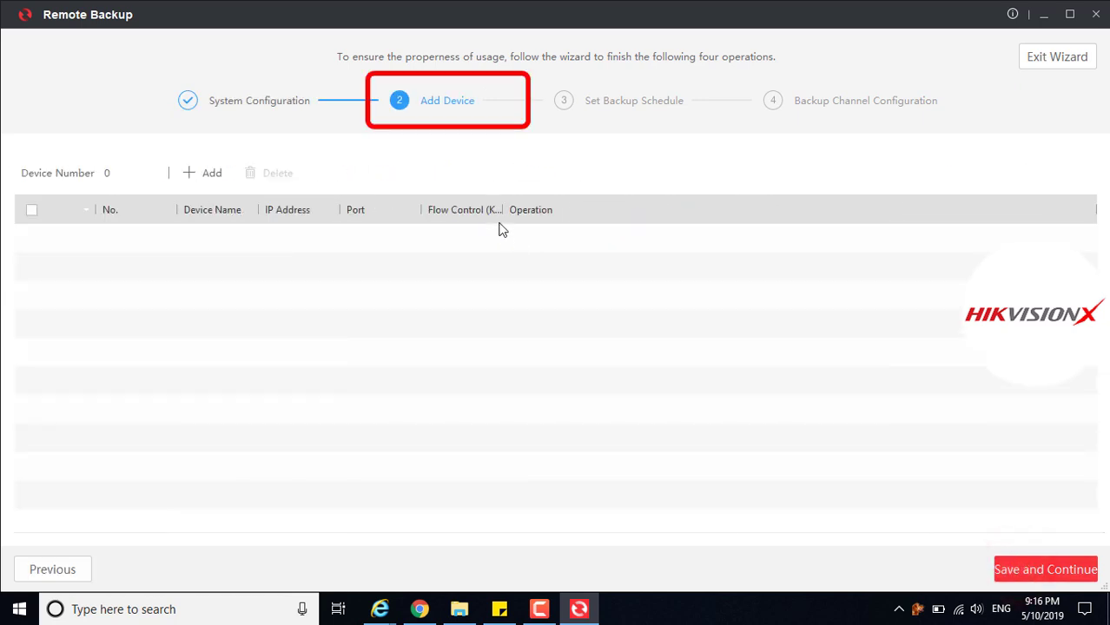
# - Begin adding a device by IP address with the name Demo 01, its IP address and port 9222
pyautogui.click(212, 176)
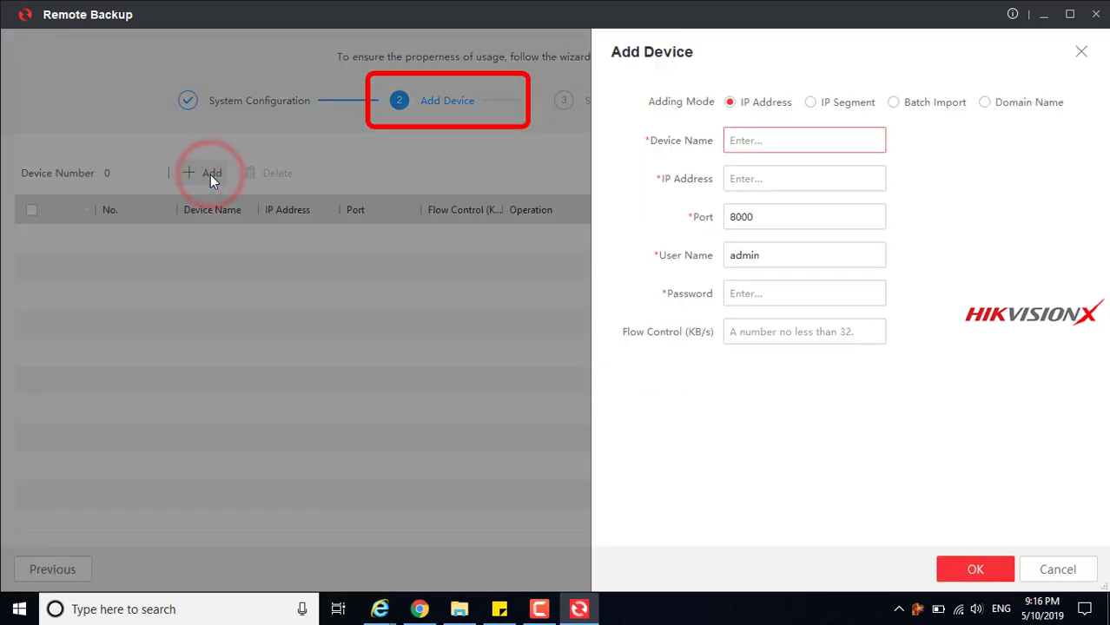
pyautogui.click(767, 143)
pyautogui.write('Demo 01')
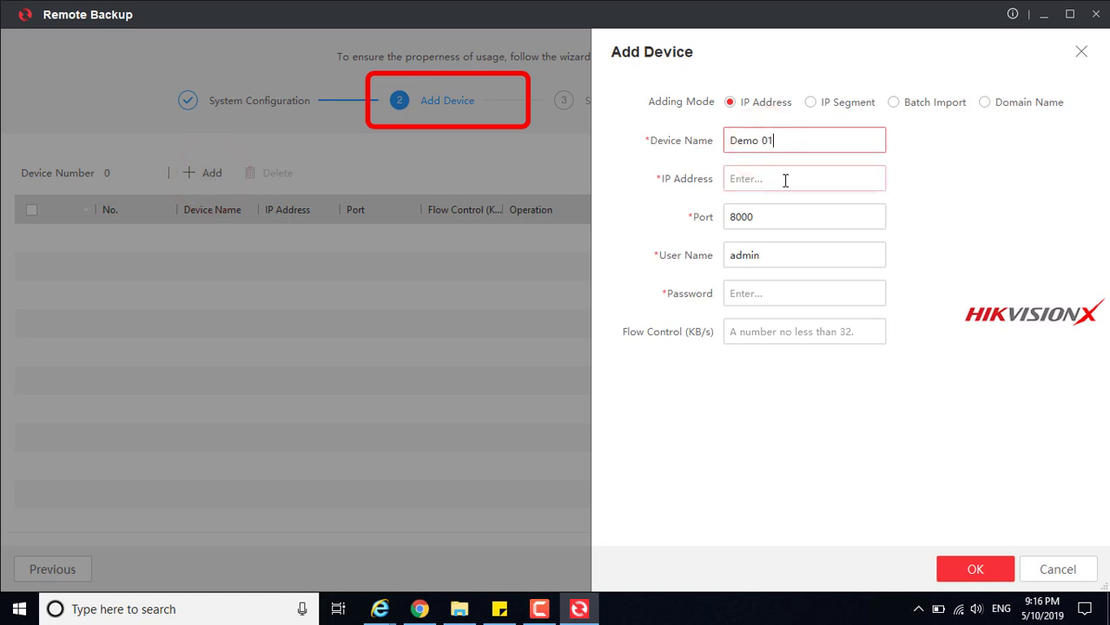
pyautogui.click(784, 179)
pyautogui.write('116.60.13')
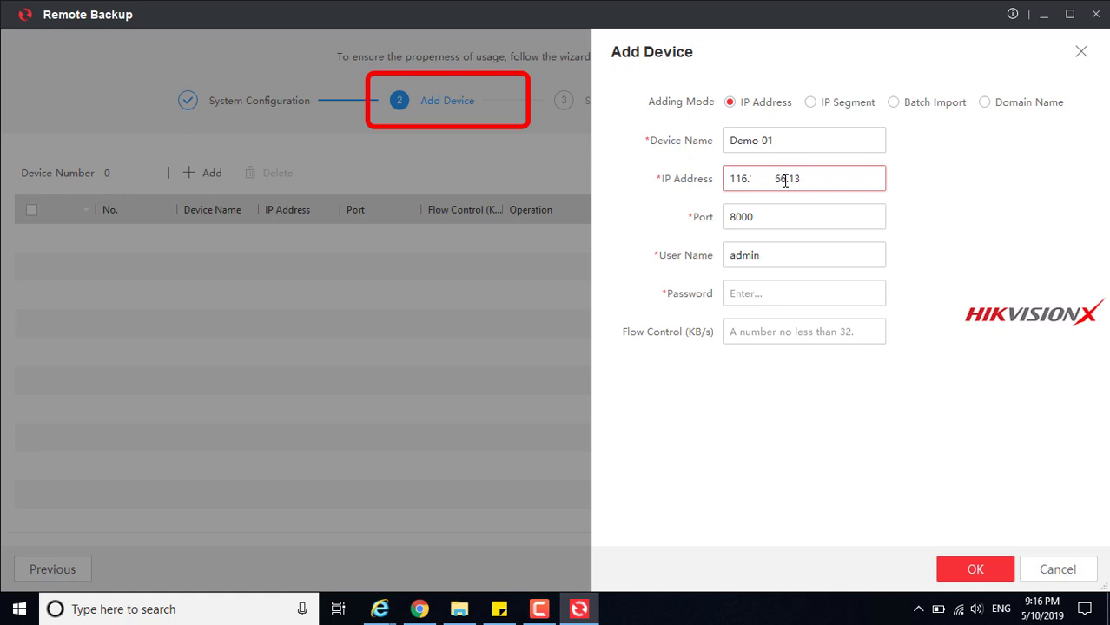
pyautogui.doubleClick(787, 217)
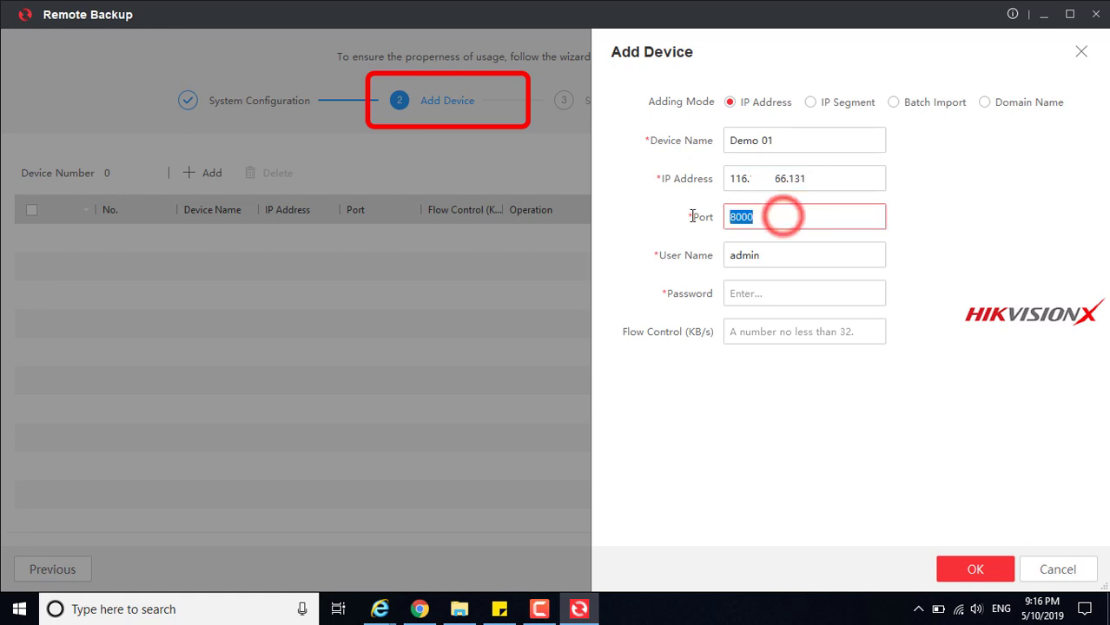
pyautogui.write('9222')
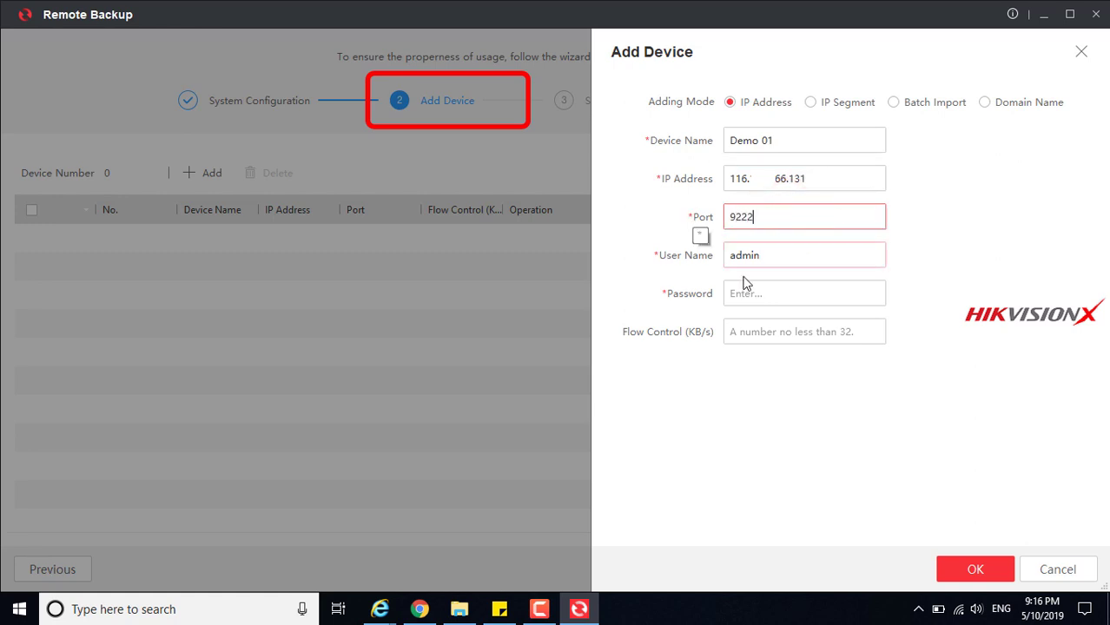
# - Enter the device password, set flow control to 1024 KB/s, and save the device to complete the Add Device stage
pyautogui.click(748, 294)
pyautogui.write('***********')
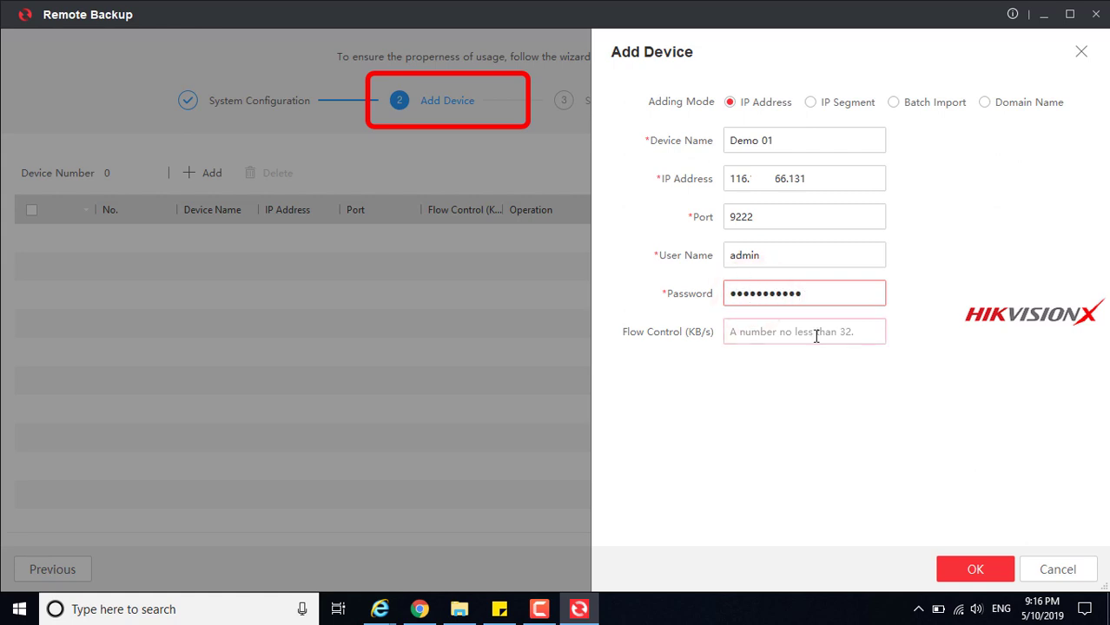
pyautogui.click(816, 336)
pyautogui.write('1024')
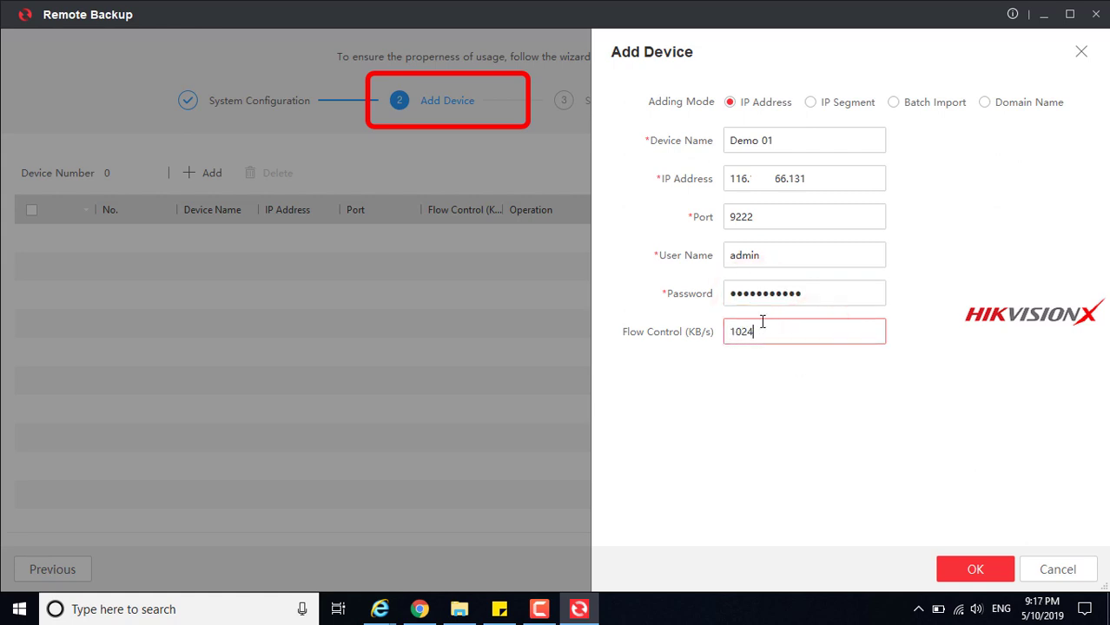
pyautogui.click(974, 569)
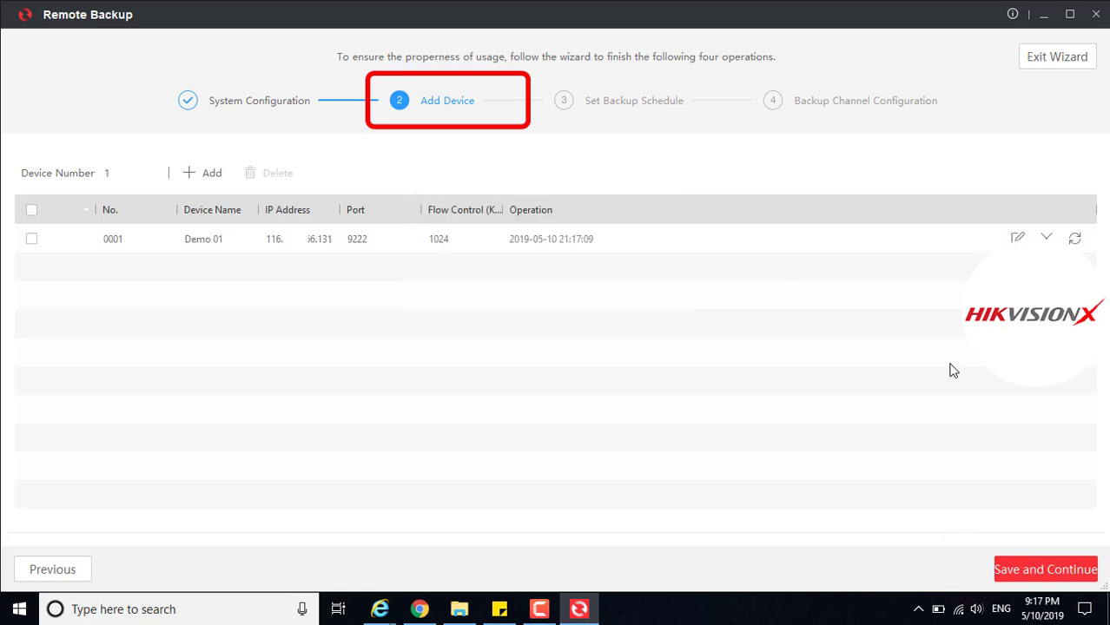
pyautogui.click(1049, 569)
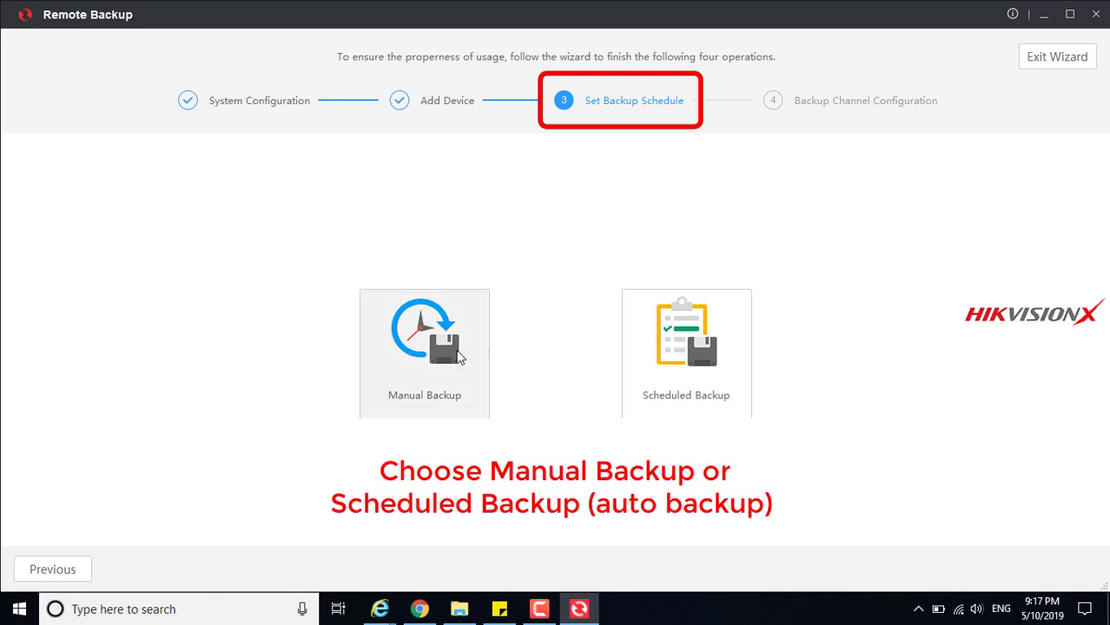
# - Choose Scheduled Backup and add a backup named Backup 01
pyautogui.click(667, 338)
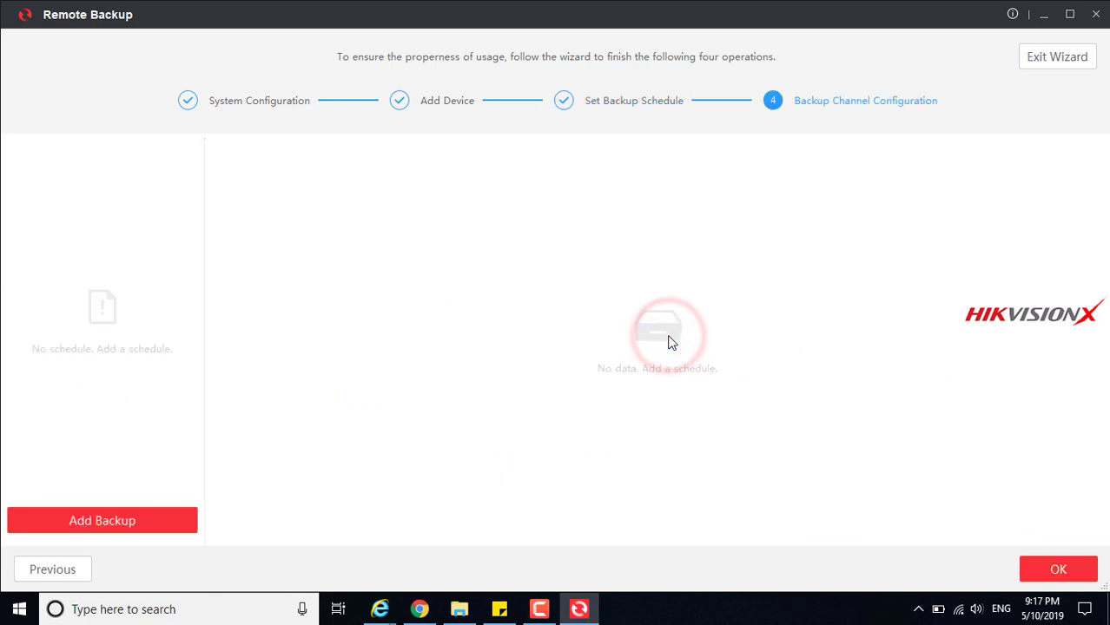
pyautogui.click(83, 521)
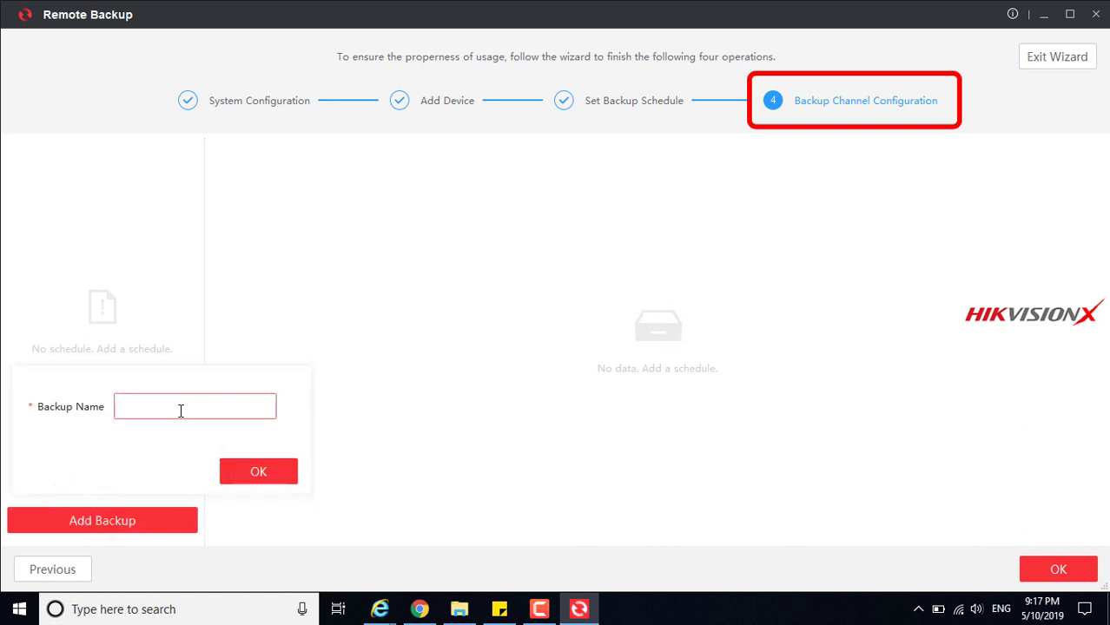
pyautogui.write('Backup 01')
pyautogui.click(236, 470)
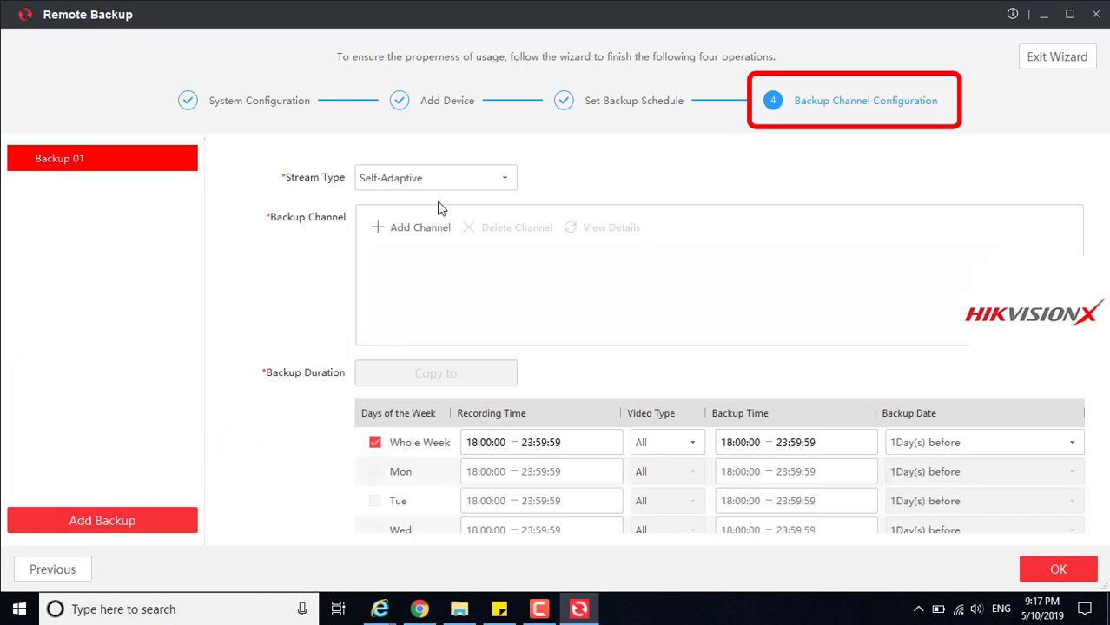
# - Try the Sub-stream and Main Stream types for Backup 01 and return the stream type to Self-Adaptive
pyautogui.click(505, 178)
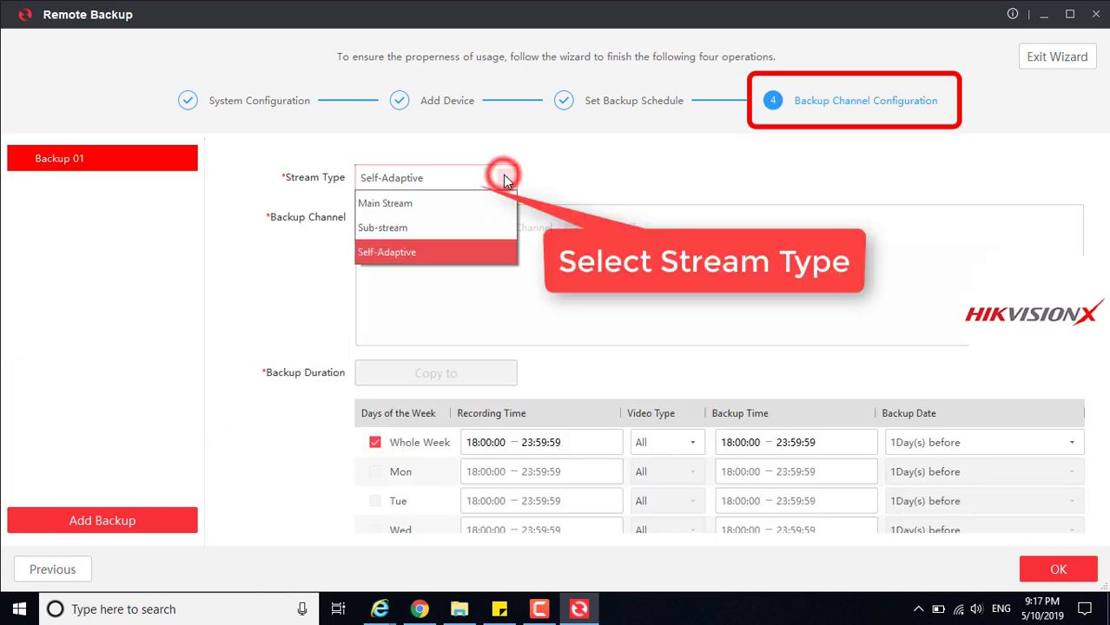
pyautogui.click(396, 233)
pyautogui.click(428, 180)
pyautogui.click(397, 205)
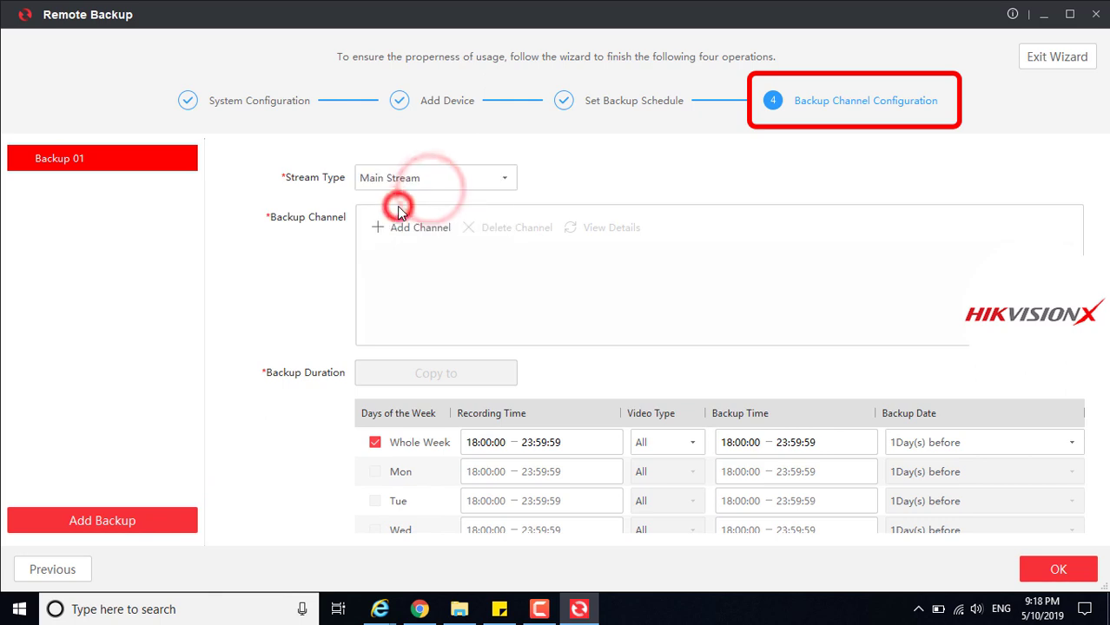
pyautogui.click(421, 179)
pyautogui.click(384, 250)
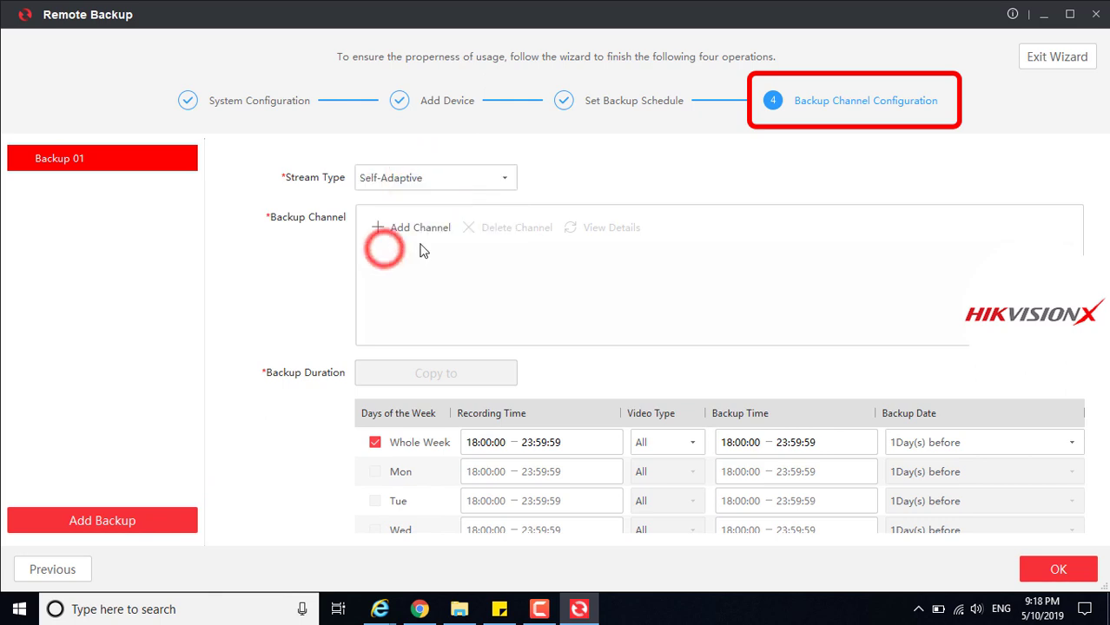
# - Add the second Demo 01 camera channel to Backup 01 and review its channel details
pyautogui.click(387, 229)
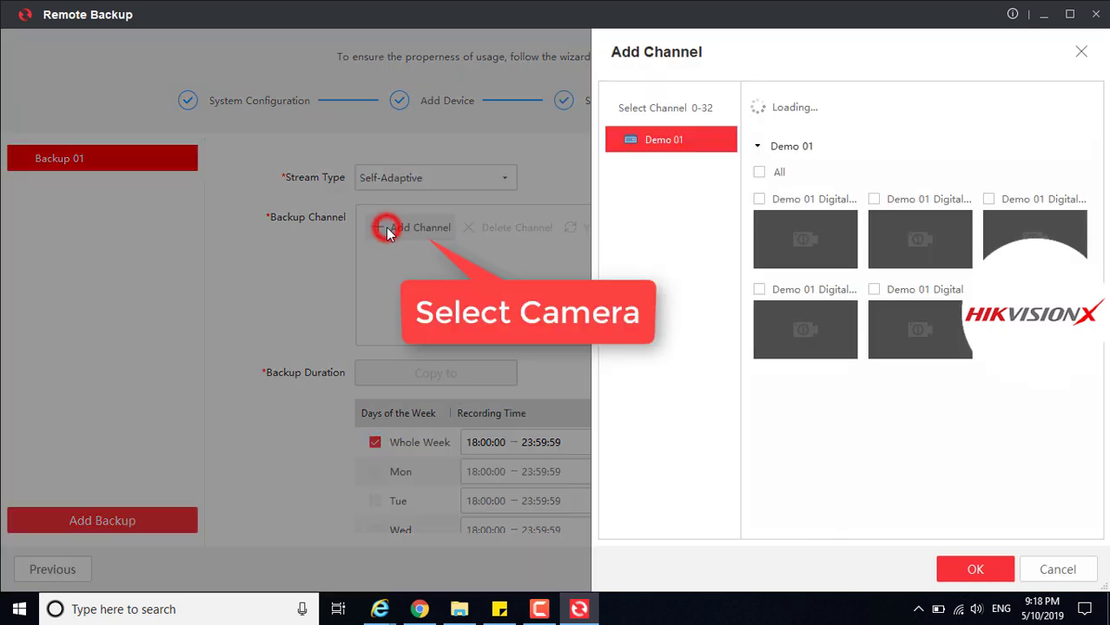
pyautogui.click(873, 200)
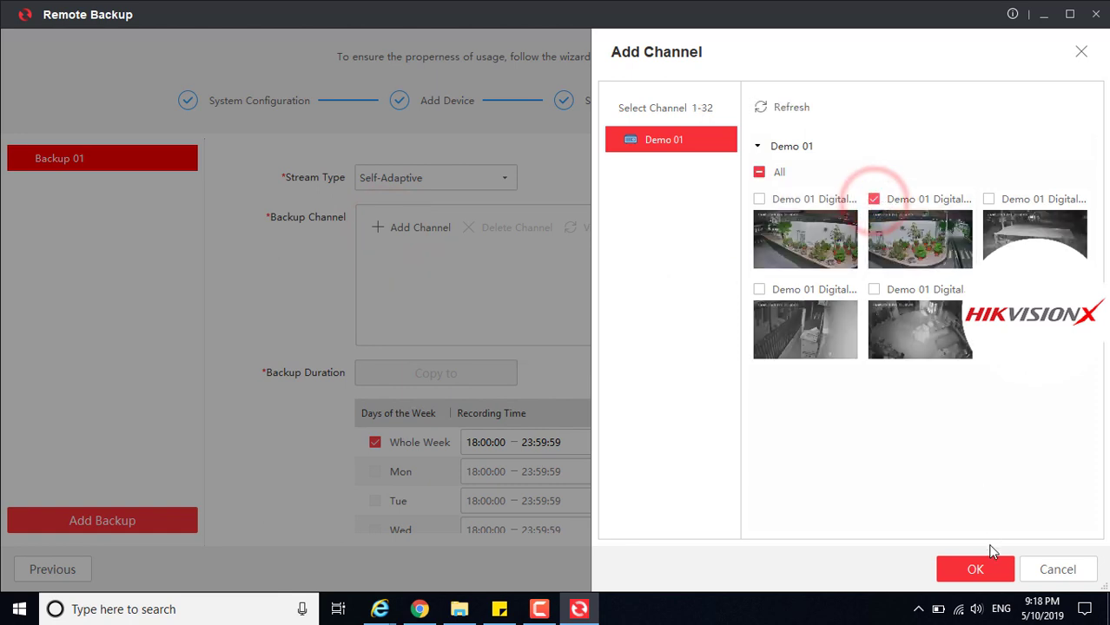
pyautogui.click(977, 568)
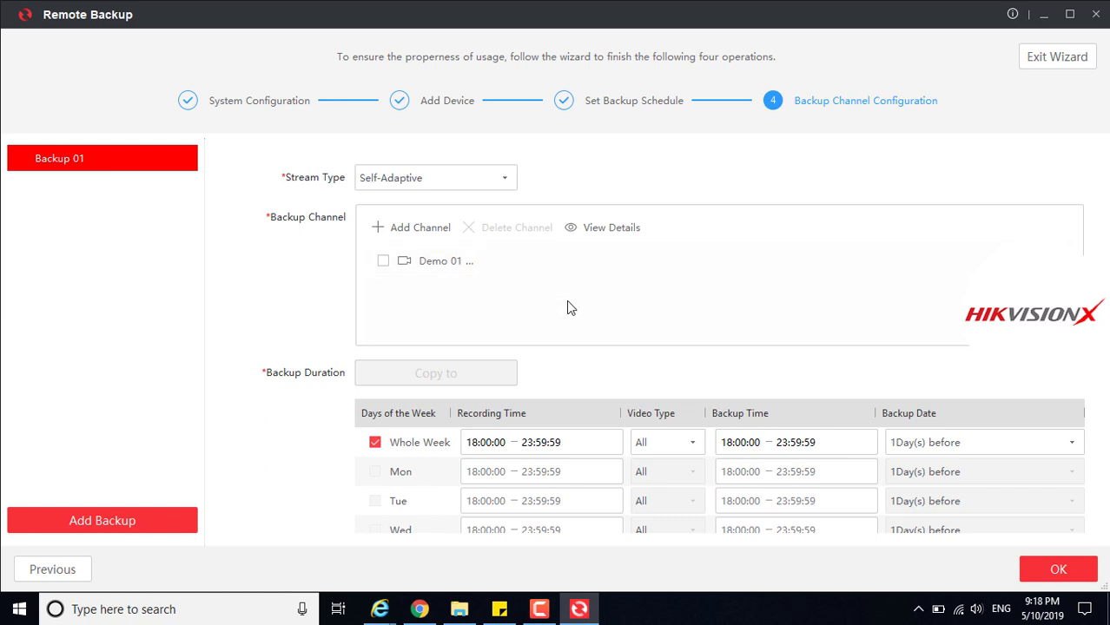
pyautogui.click(569, 229)
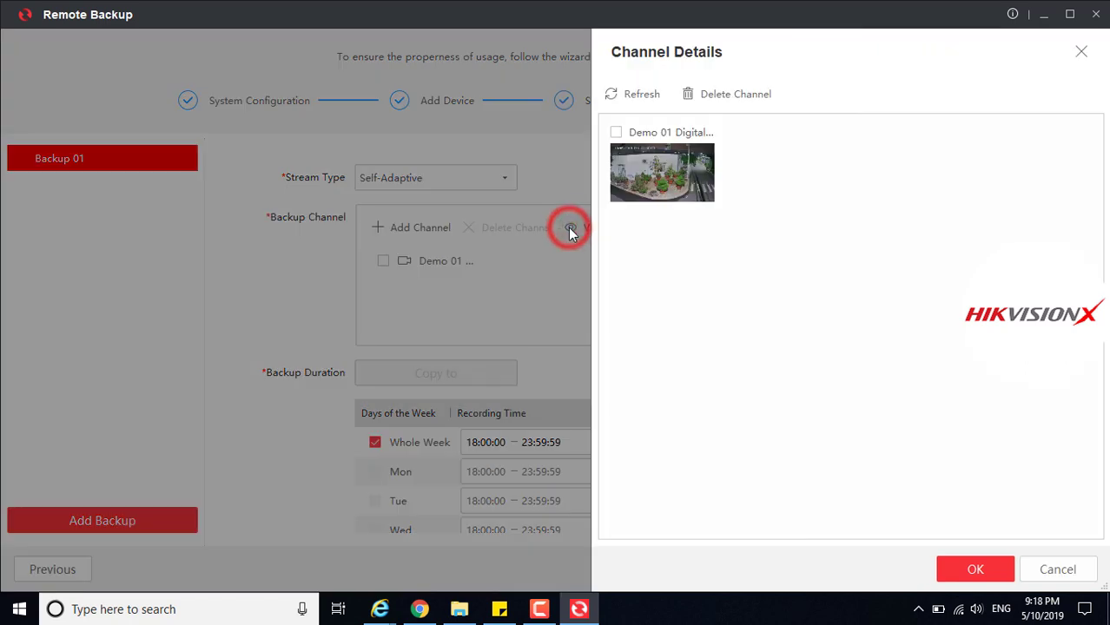
pyautogui.click(978, 568)
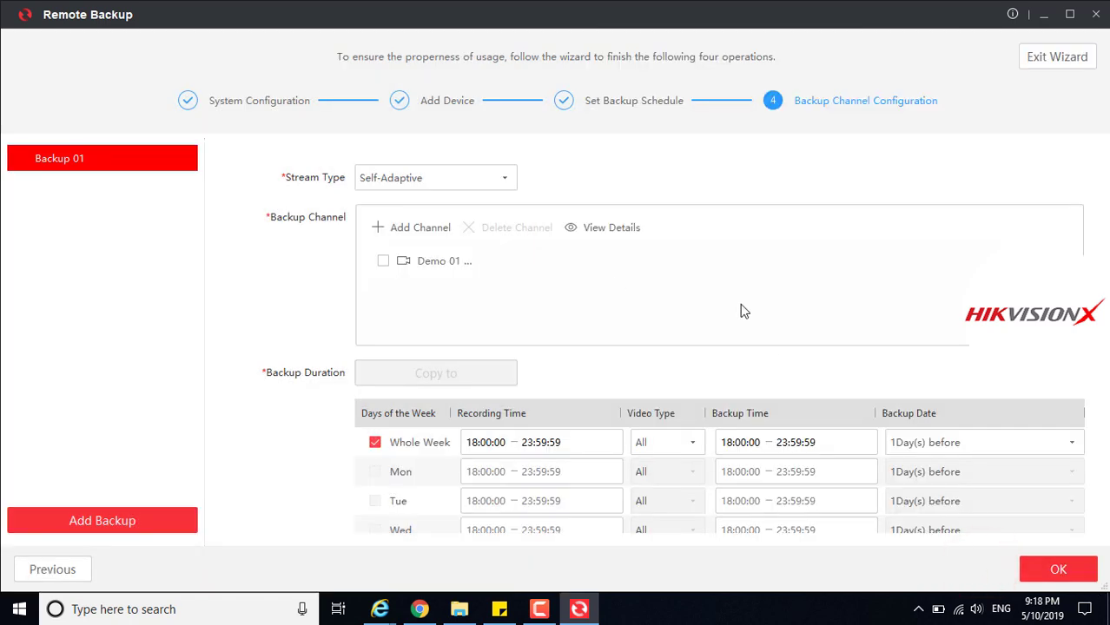
# - Set the Whole Week video type to Scheduled and the recording time to 08:00:00 – 23:59:59
pyautogui.click(661, 442)
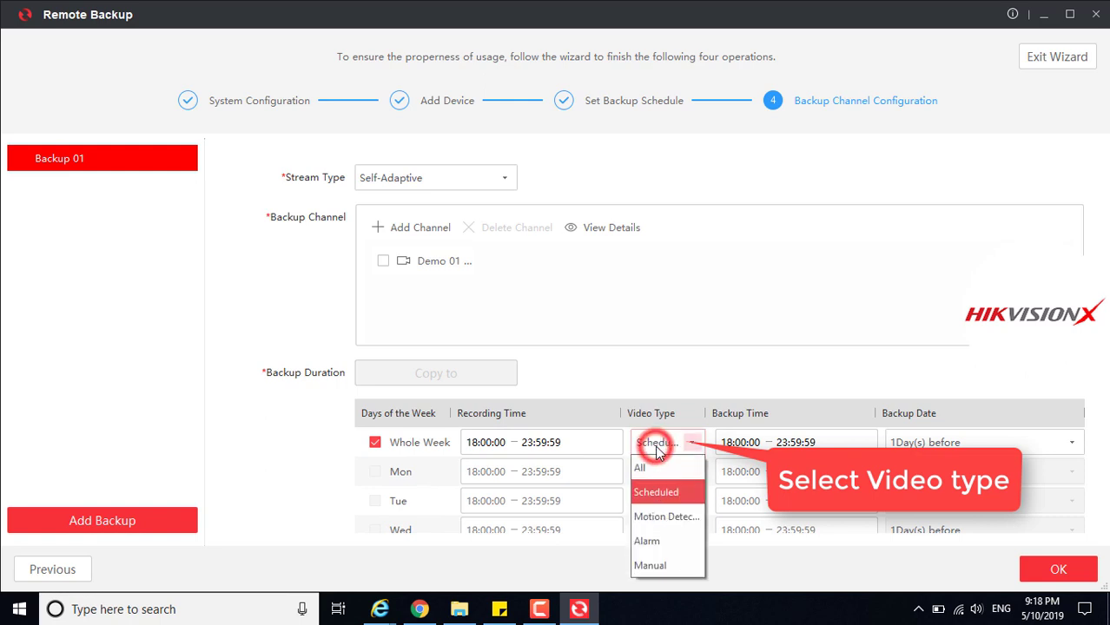
pyautogui.click(656, 493)
pyautogui.click(517, 448)
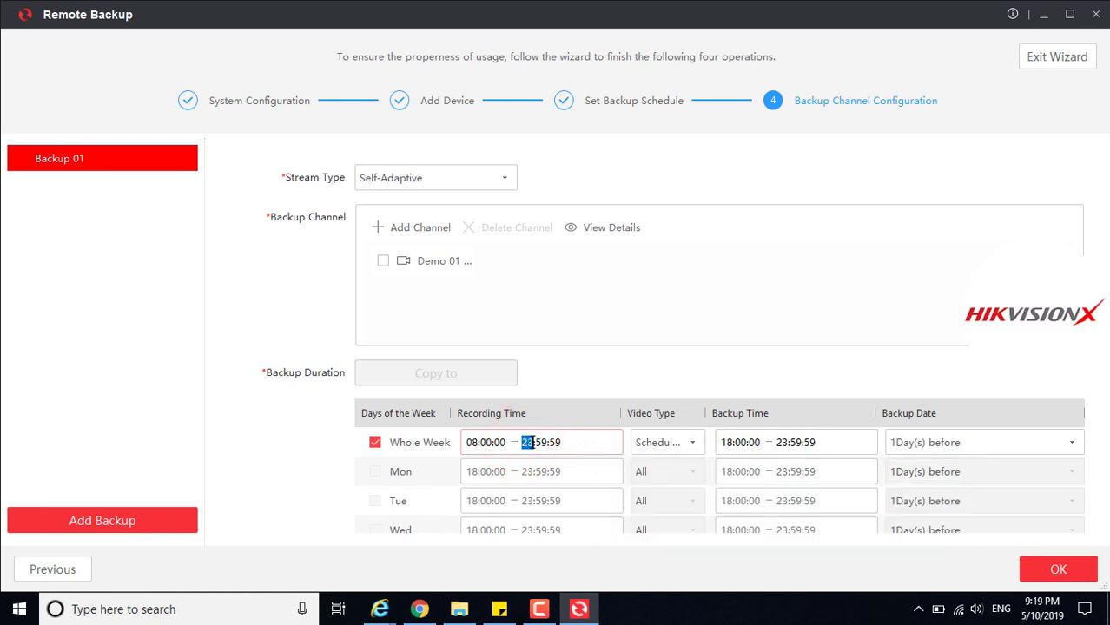
pyautogui.click(569, 445)
# - Set the Whole Week backup time to 08:00:00 – 08:05:00 with the backup date at 1Day(s) before
pyautogui.click(728, 442)
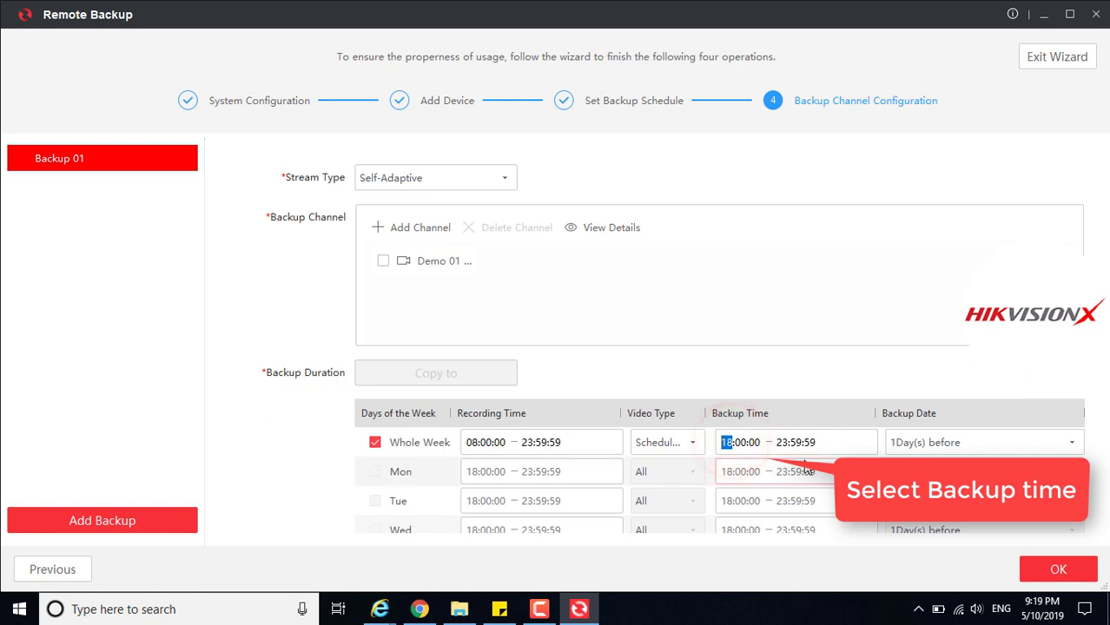
pyautogui.click(777, 443)
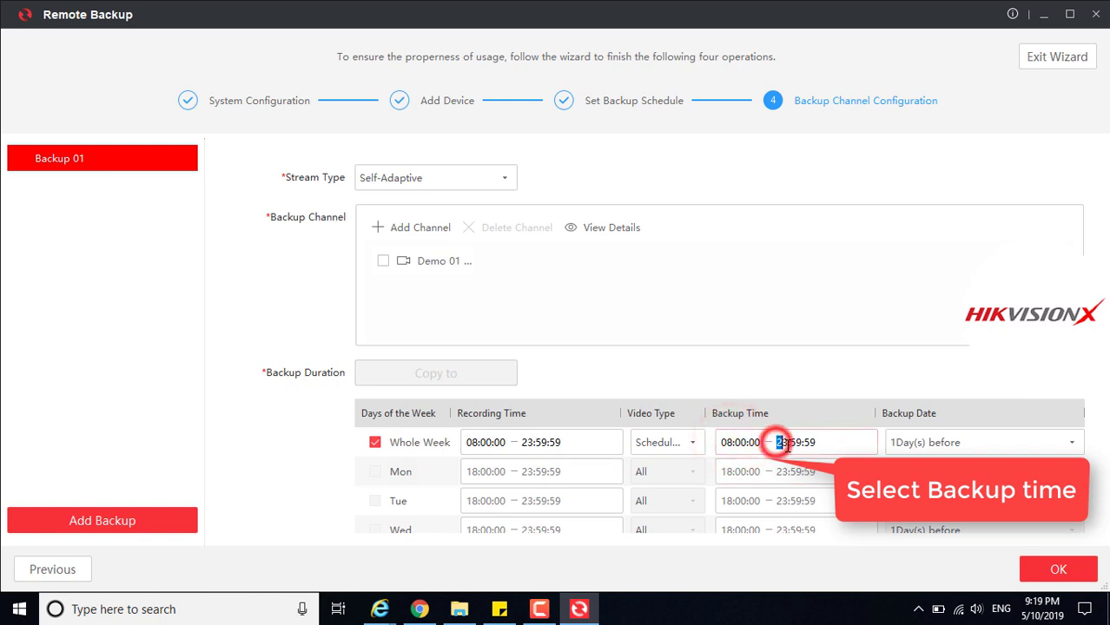
pyautogui.write('0')
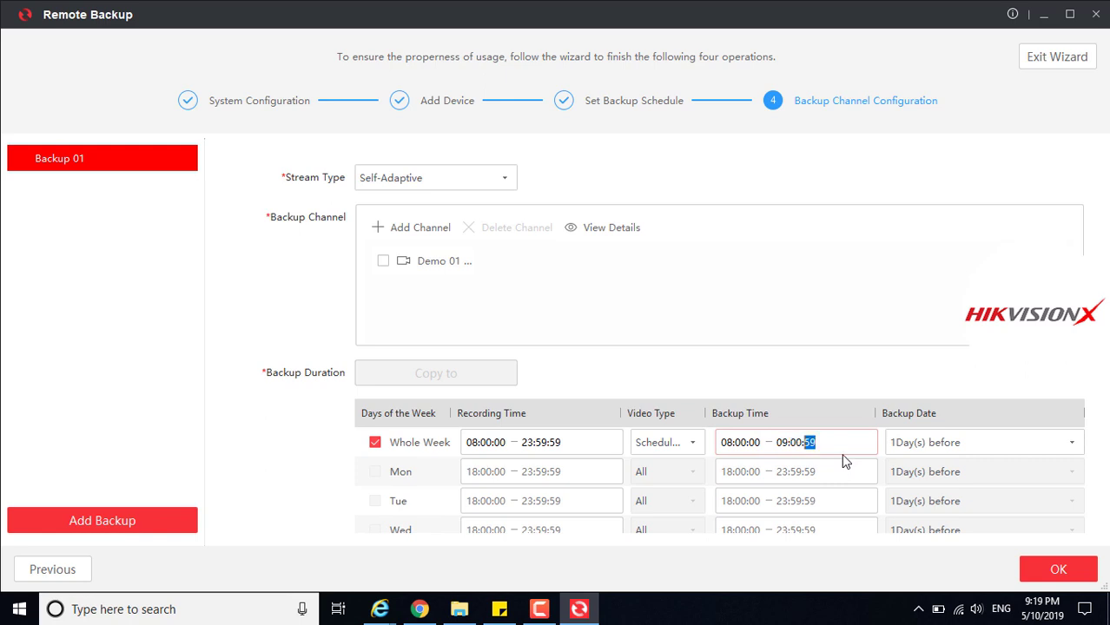
pyautogui.click(979, 444)
pyautogui.click(922, 227)
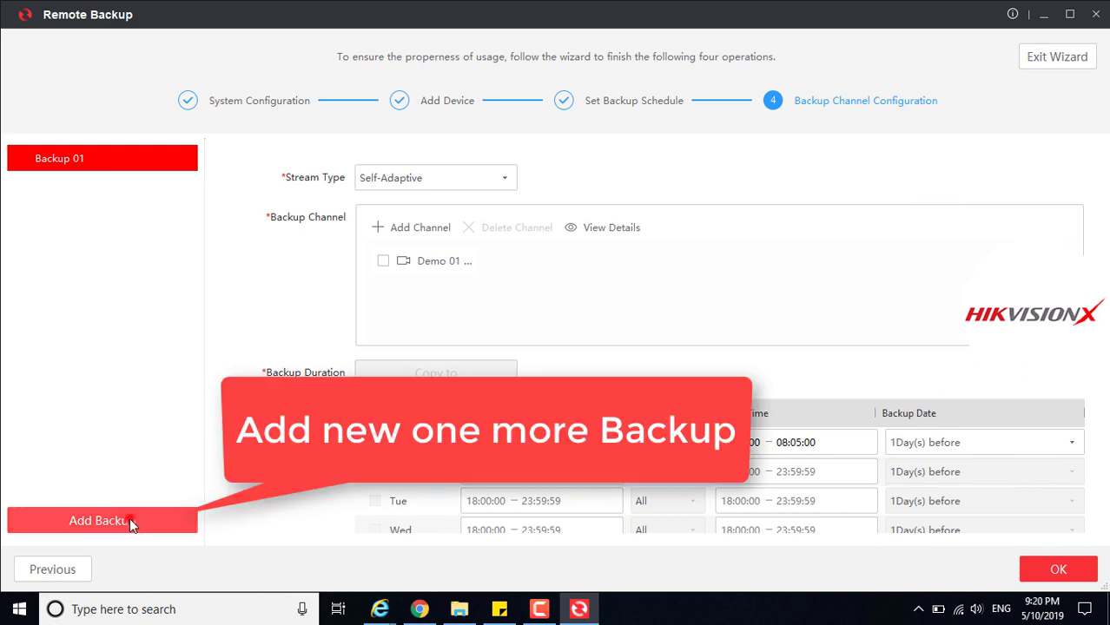
# - Add another backup named Backup 02 and assign the first Demo 01 camera channel to it
pyautogui.click(130, 518)
pyautogui.write('Backup 02')
pyautogui.click(258, 470)
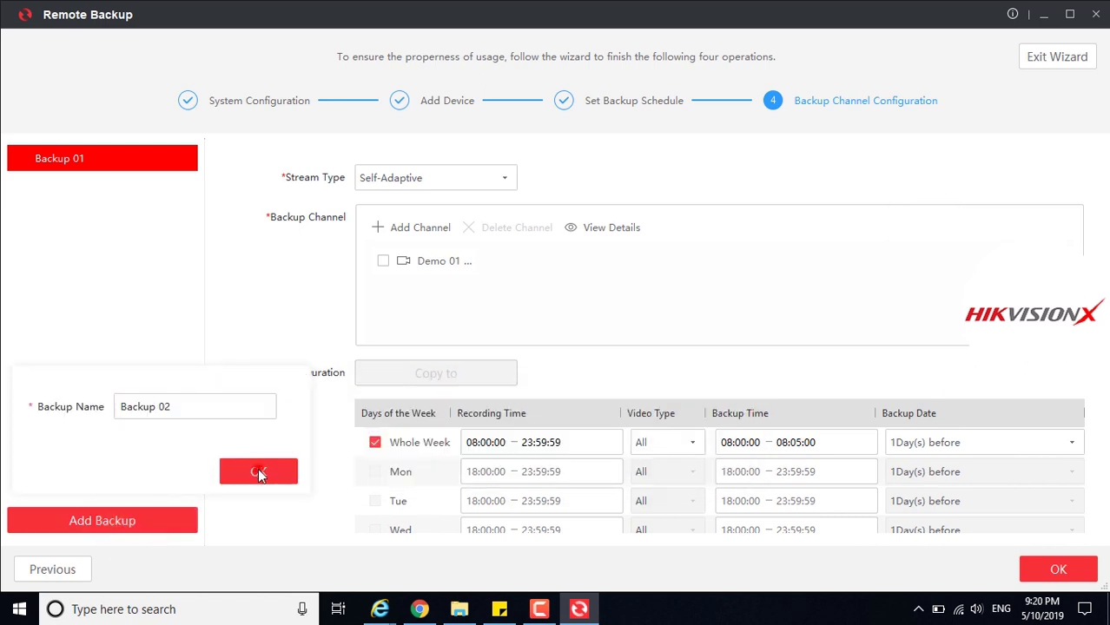
pyautogui.click(382, 227)
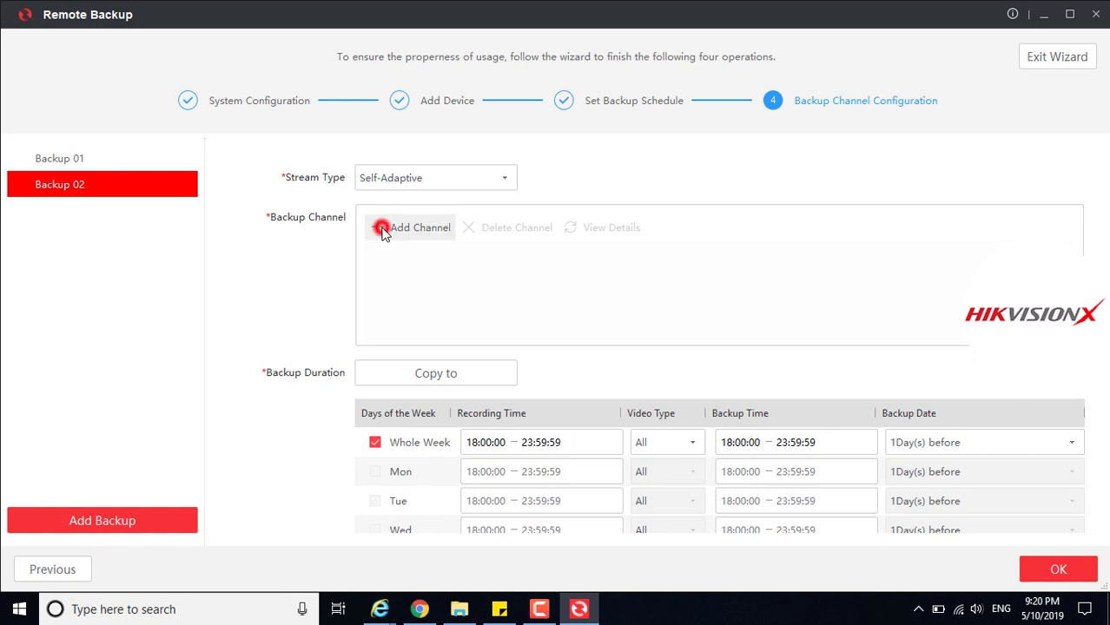
pyautogui.click(759, 198)
pyautogui.click(972, 569)
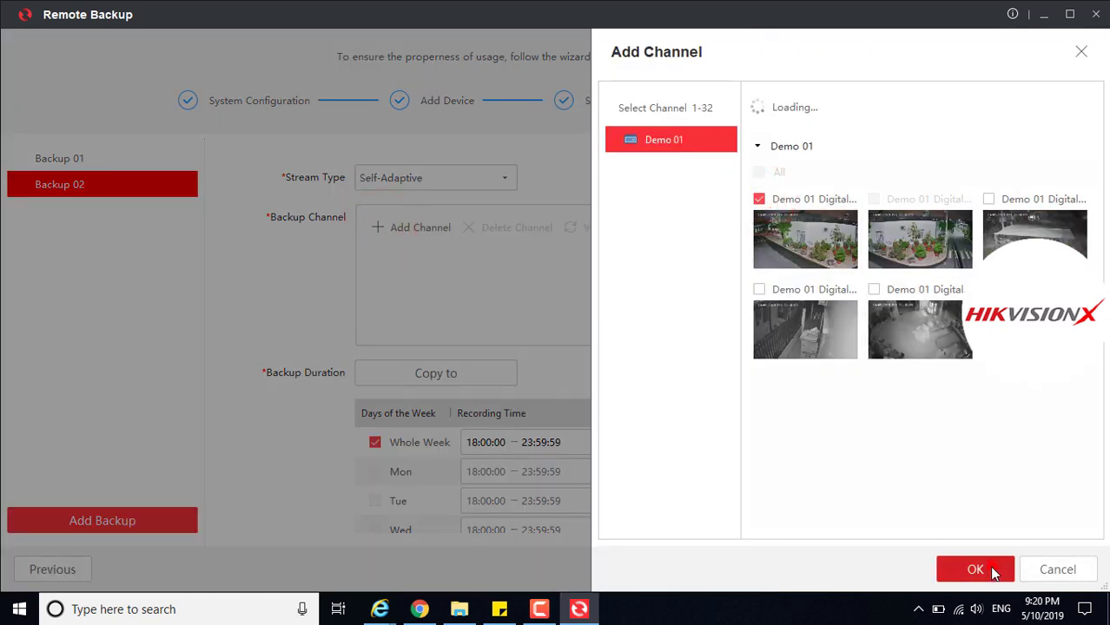
# - Set the Whole Week recording time of Backup 02 to 09:00:00 – 09:05:00
pyautogui.click(476, 443)
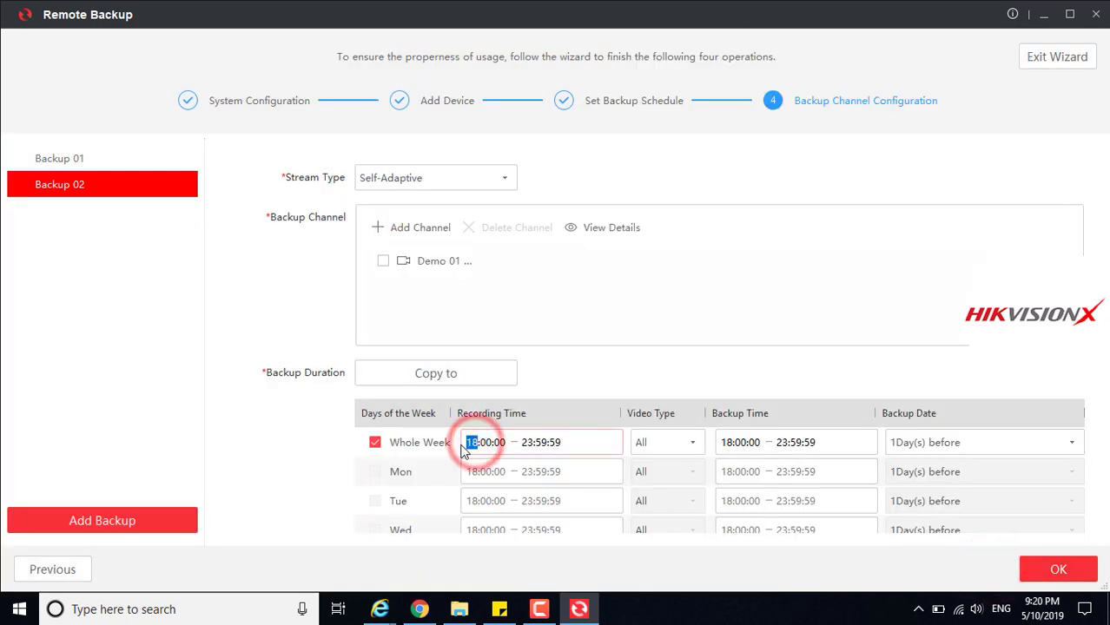
pyautogui.write('09')
pyautogui.click(528, 442)
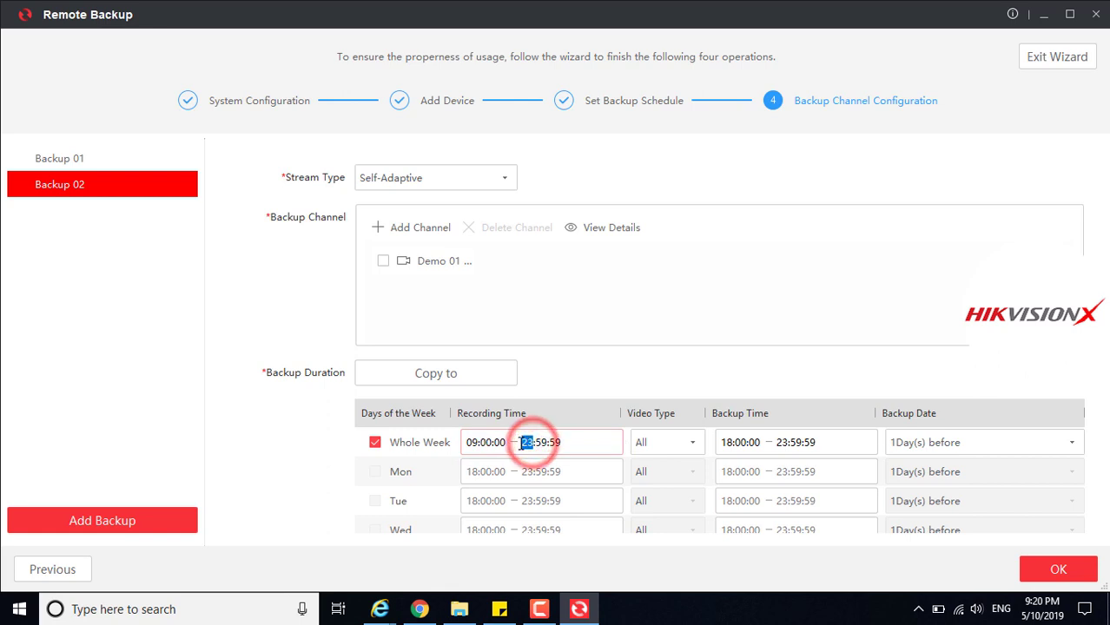
pyautogui.write('09')
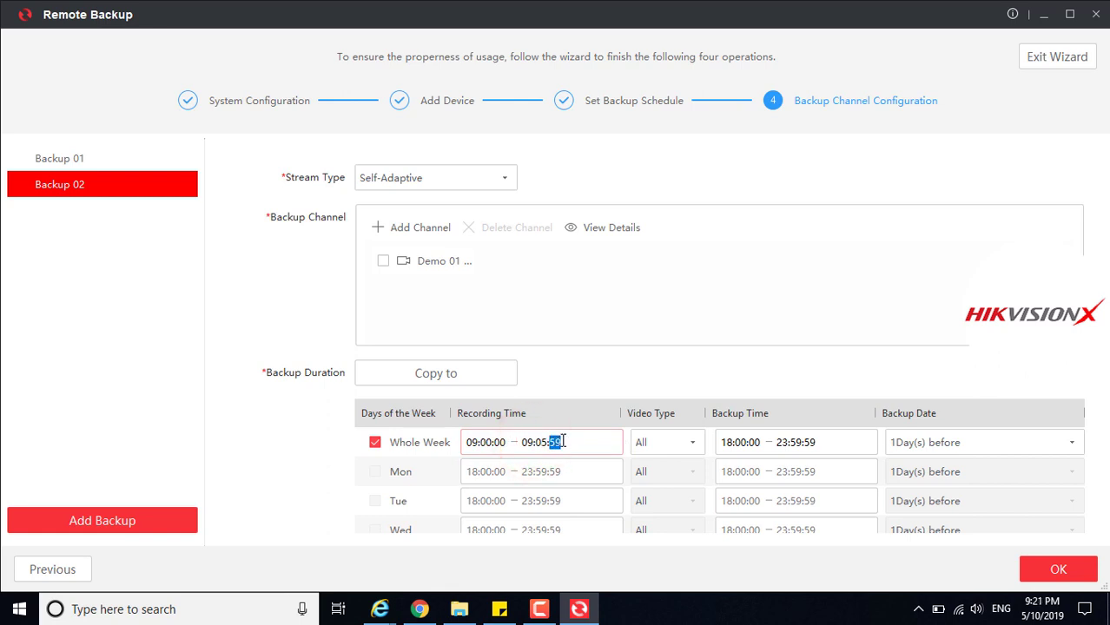
# - Set the Whole Week backup time of Backup 02 to 09:00:00 – 09:05:00 and finish the setup wizard
pyautogui.click(729, 442)
pyautogui.write('09')
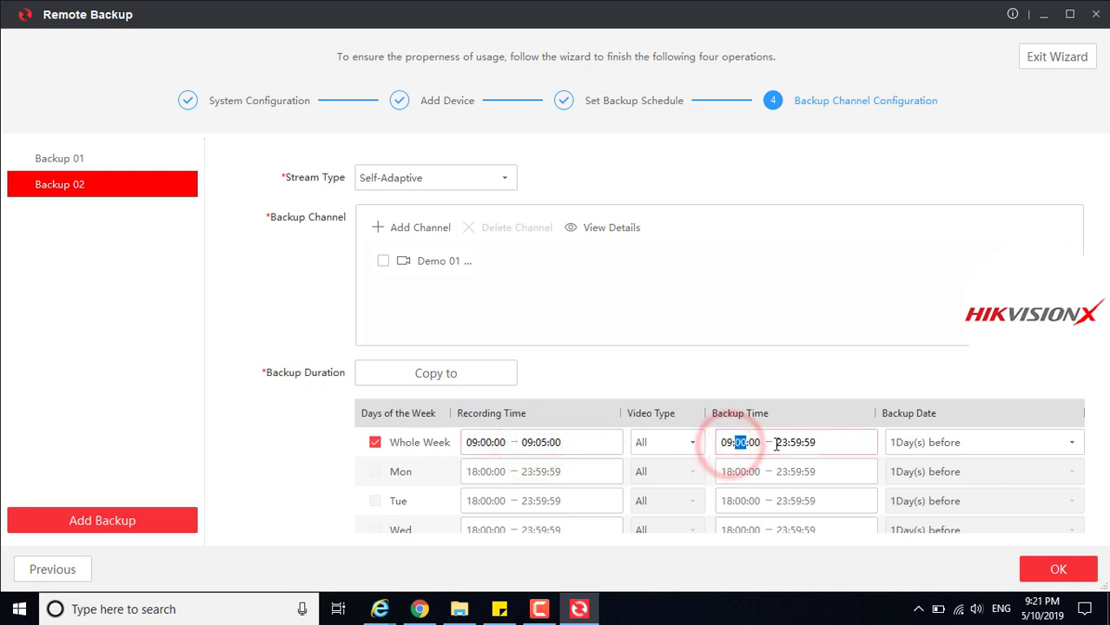
pyautogui.click(785, 443)
pyautogui.write('09')
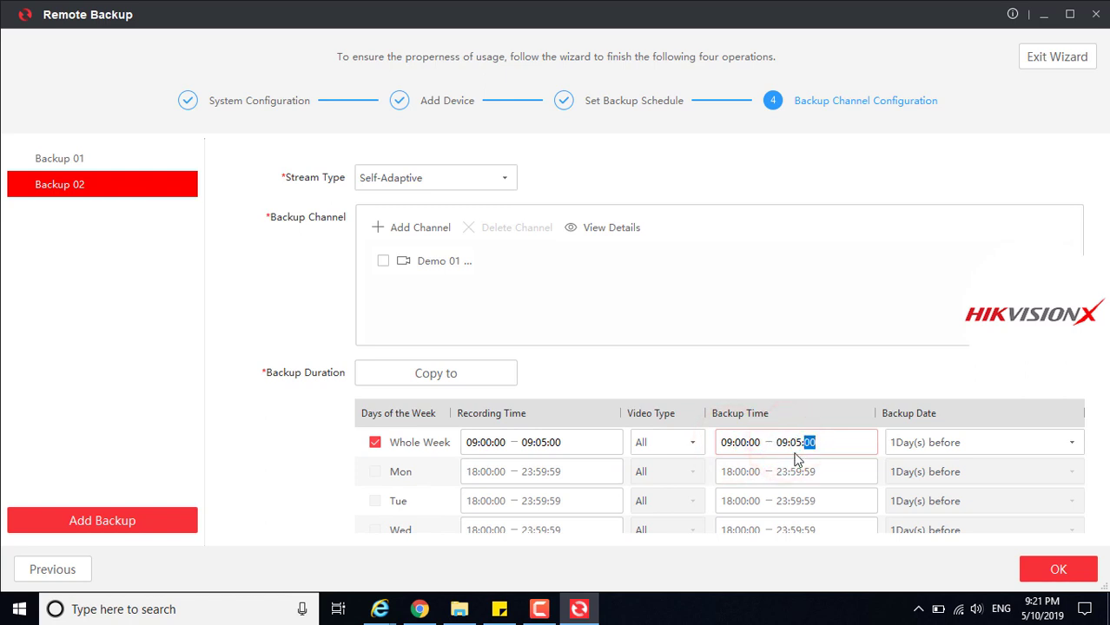
pyautogui.scroll(-1, 869, 482)
pyautogui.scroll(-1, 869, 501)
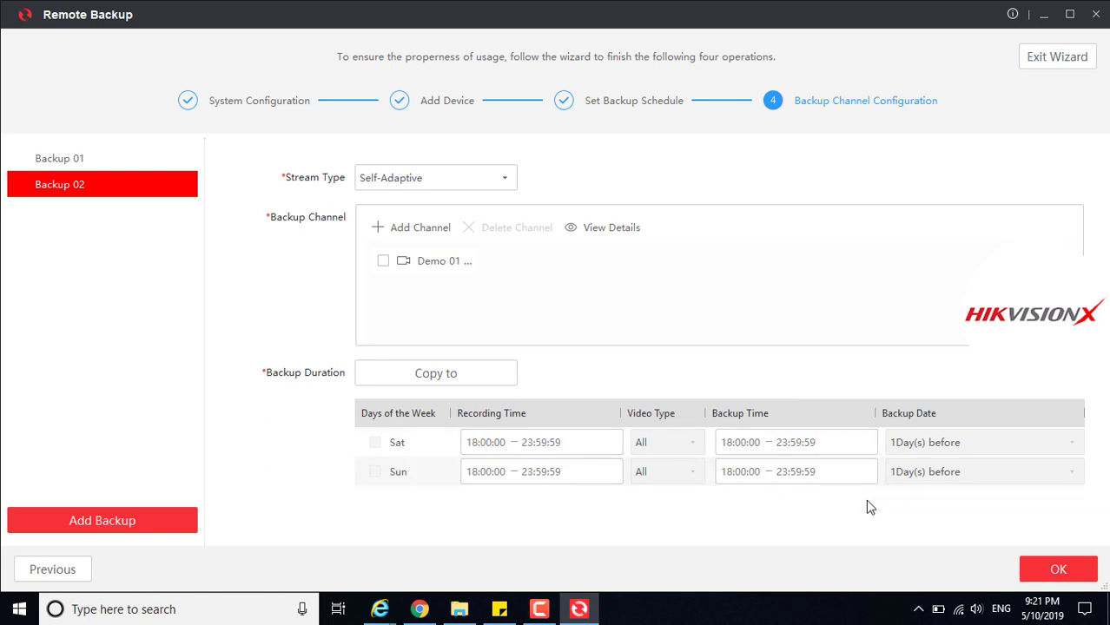
pyautogui.scroll(3, 864, 499)
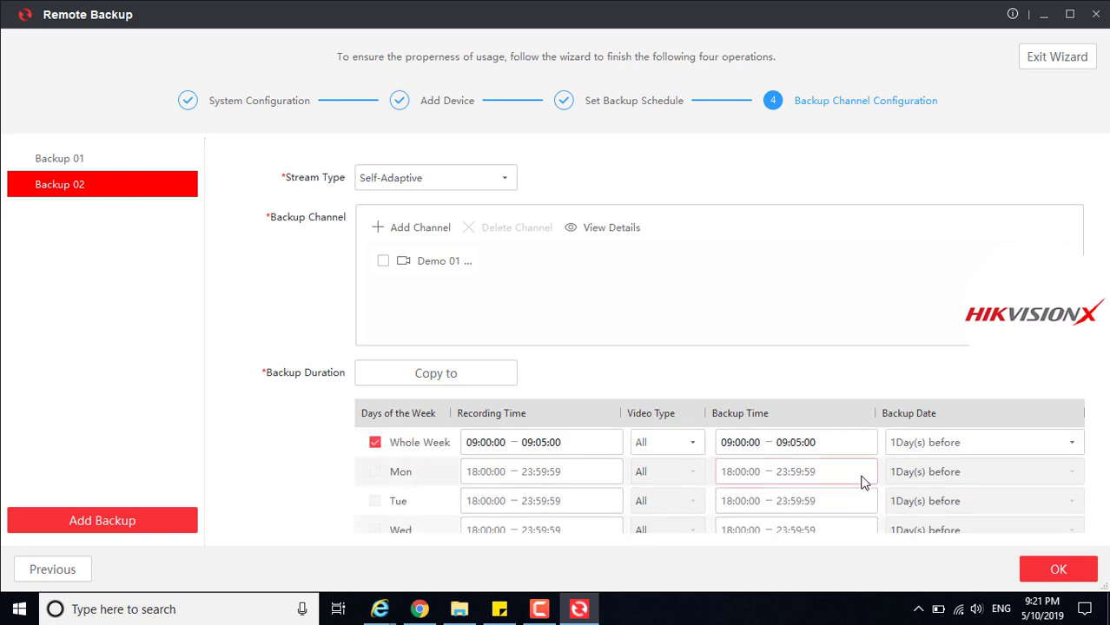
pyautogui.click(1043, 568)
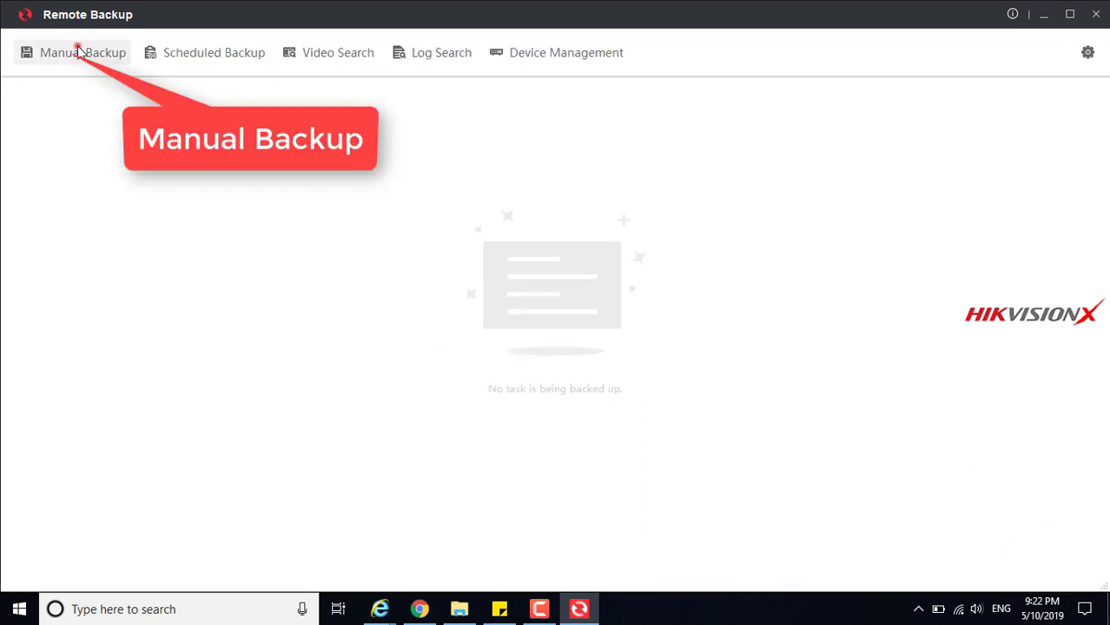
# - Look over the Manual Backup page and the Scheduled Backup settings of Backup 01, including its Whole Week backup time, and return home
pyautogui.click(75, 50)
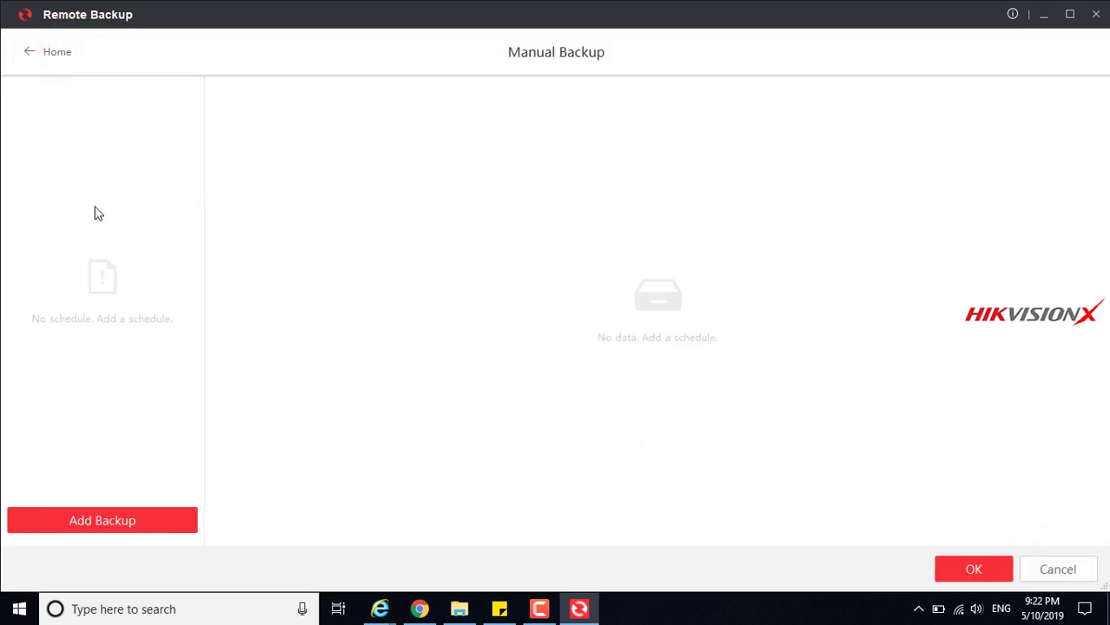
pyautogui.click(35, 54)
pyautogui.click(178, 53)
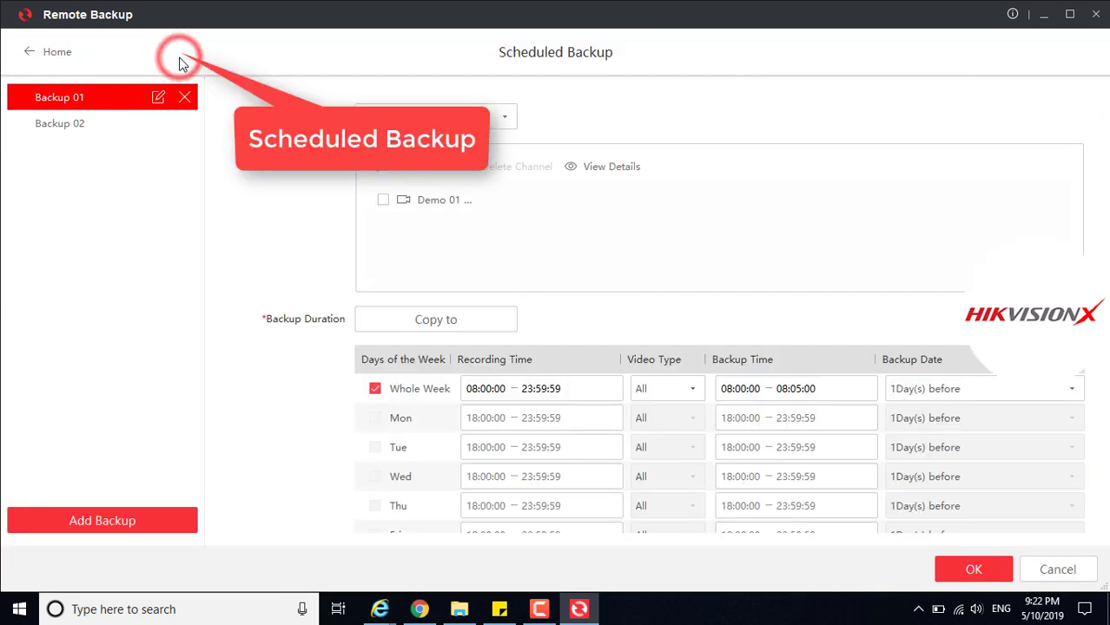
pyautogui.click(726, 390)
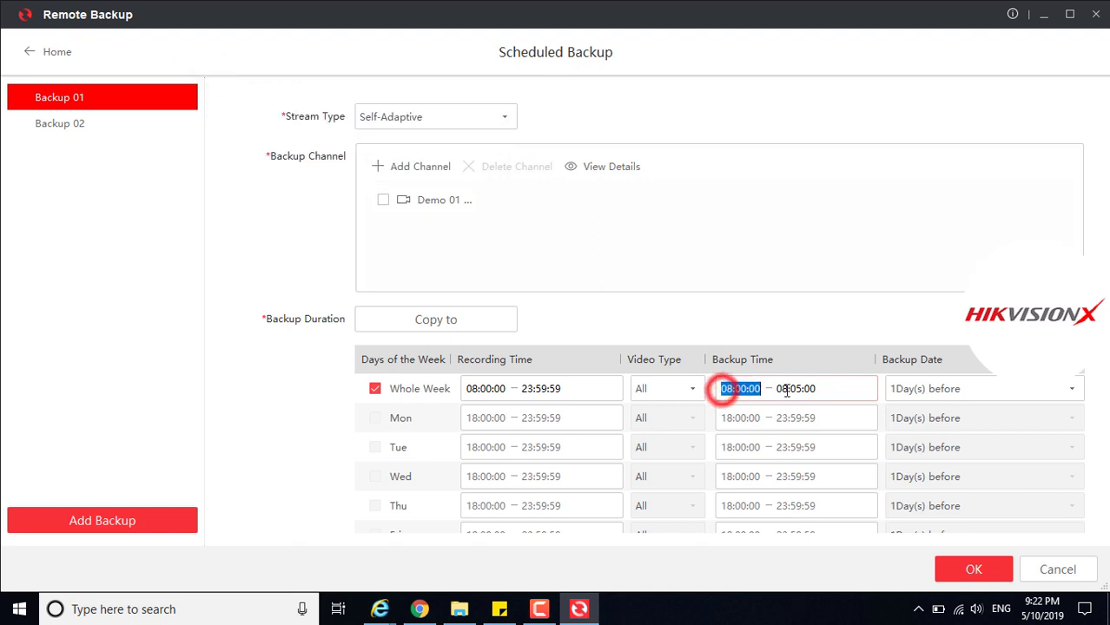
pyautogui.click(830, 391)
pyautogui.click(32, 52)
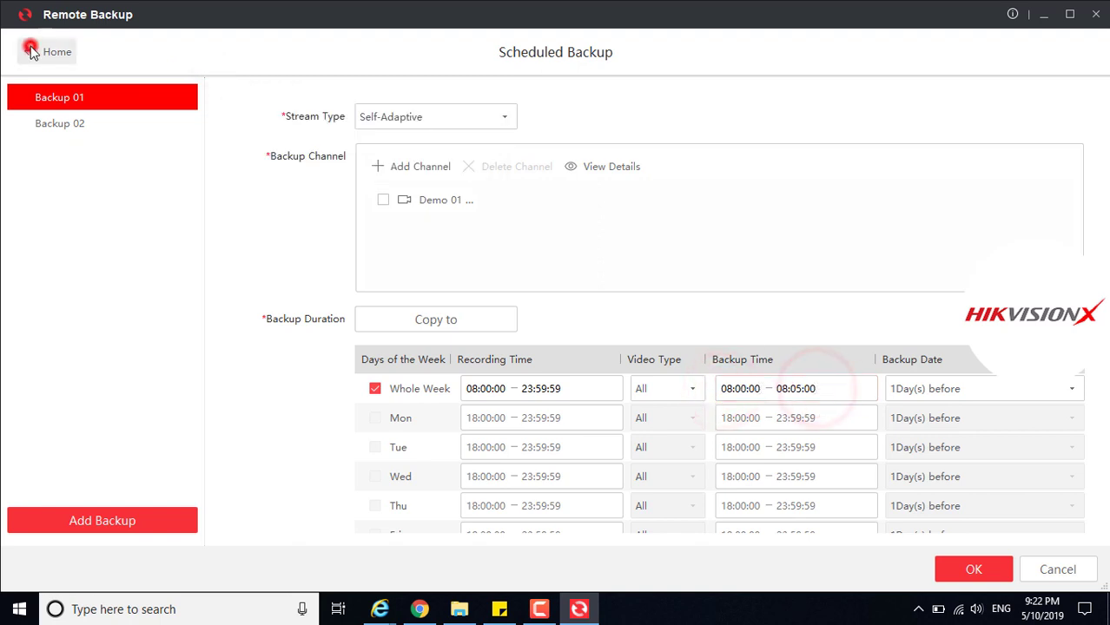
# - Search the backed-up videos of the second Demo 01 channel for all video types from 2019.05.04 21:15 to 2019.05.10 21:15
pyautogui.click(340, 57)
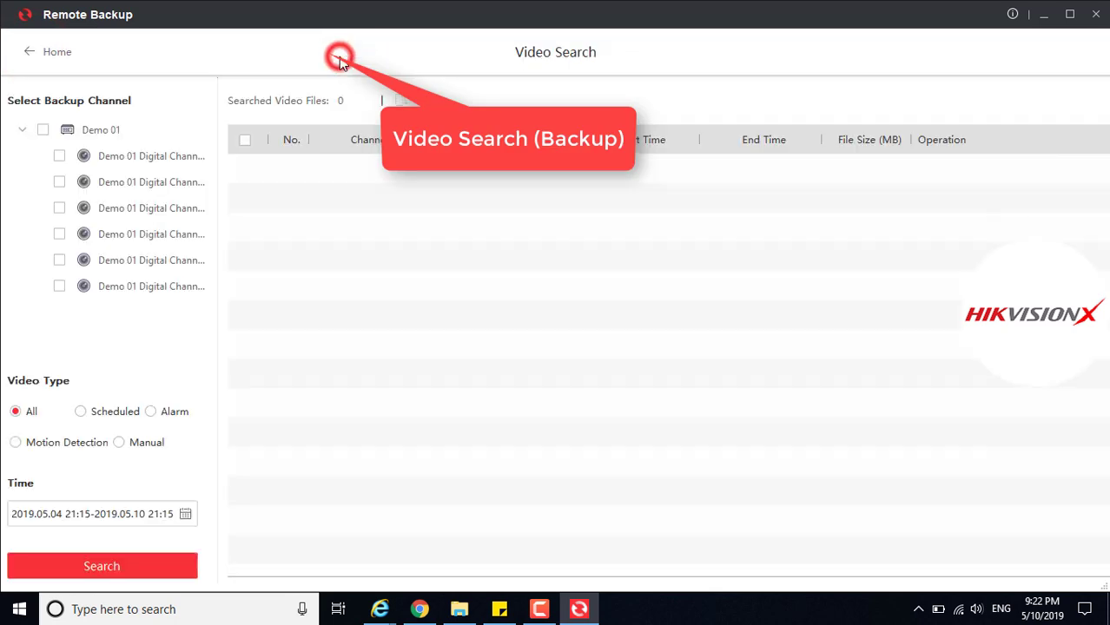
pyautogui.click(60, 181)
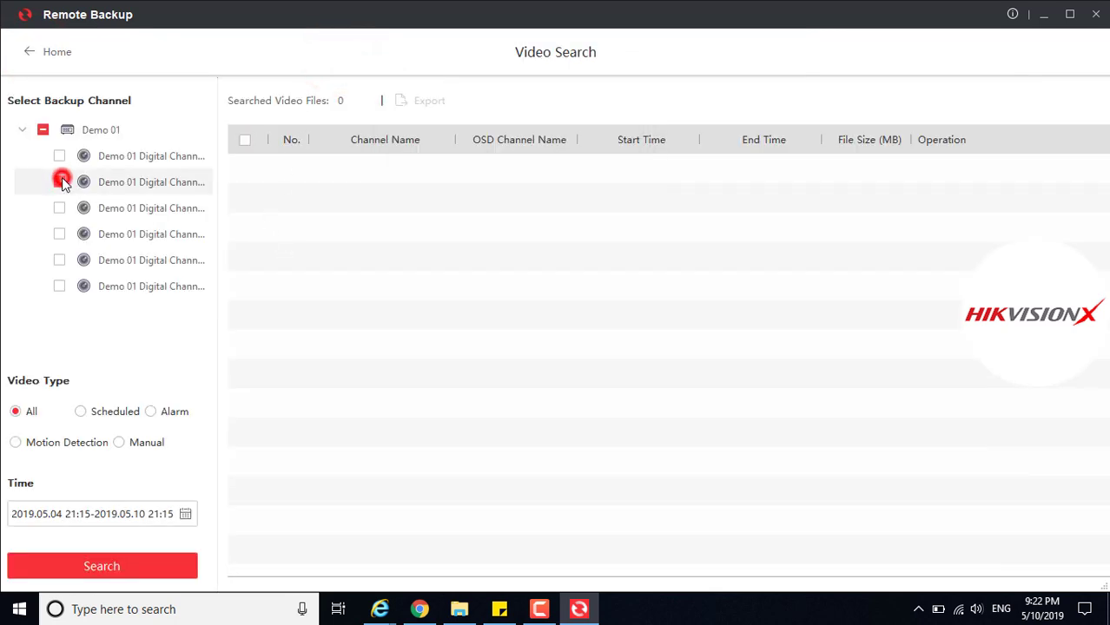
pyautogui.click(148, 571)
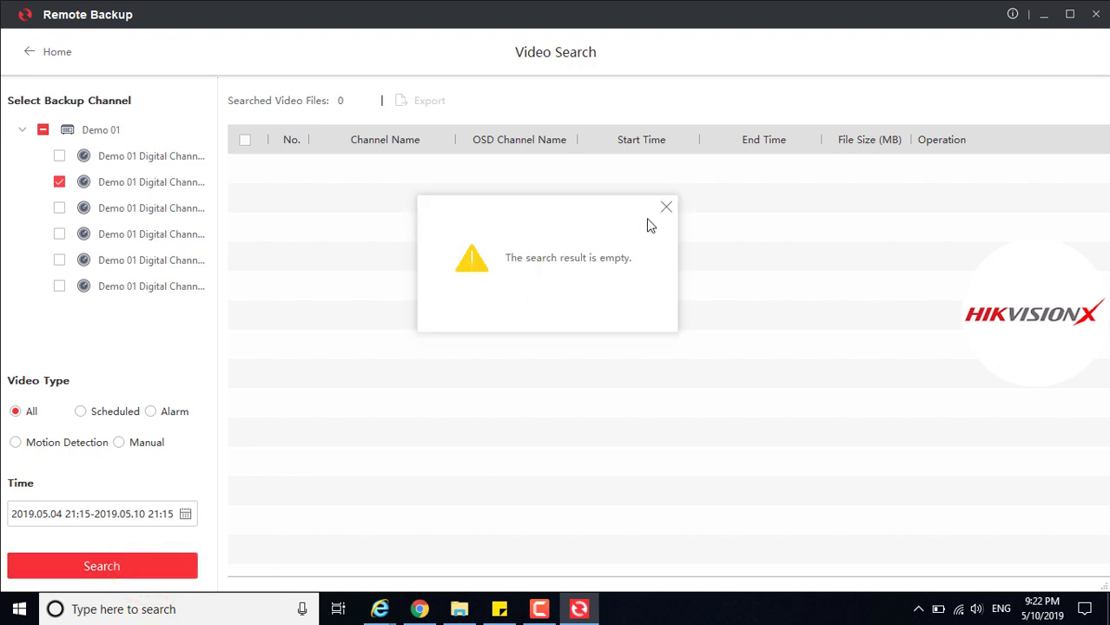
pyautogui.click(186, 514)
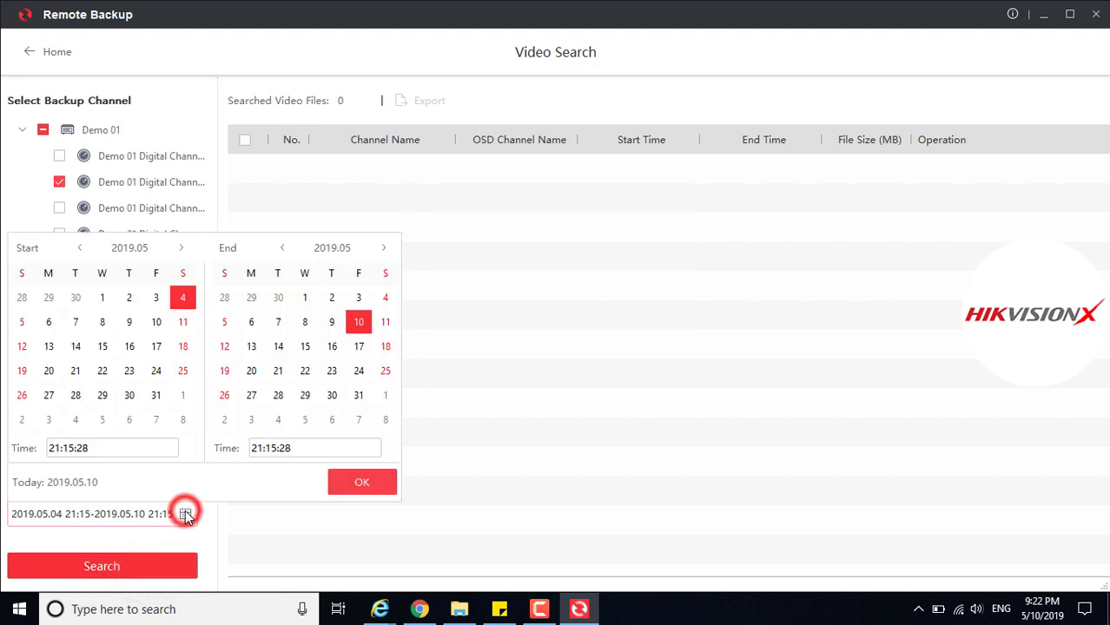
pyautogui.click(350, 488)
pyautogui.click(142, 566)
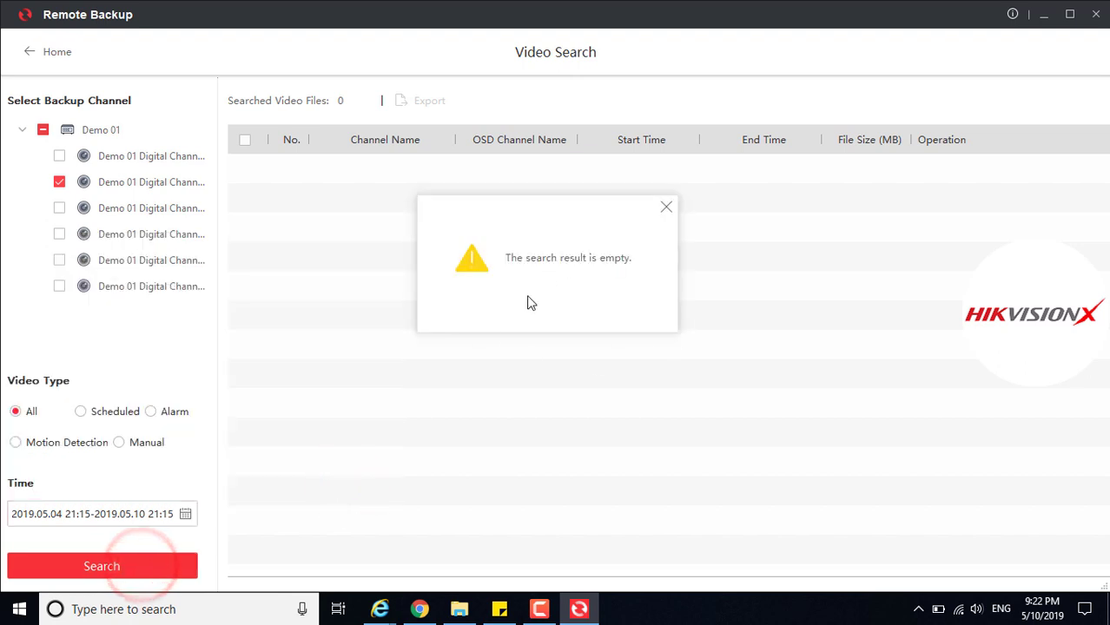
pyautogui.click(666, 203)
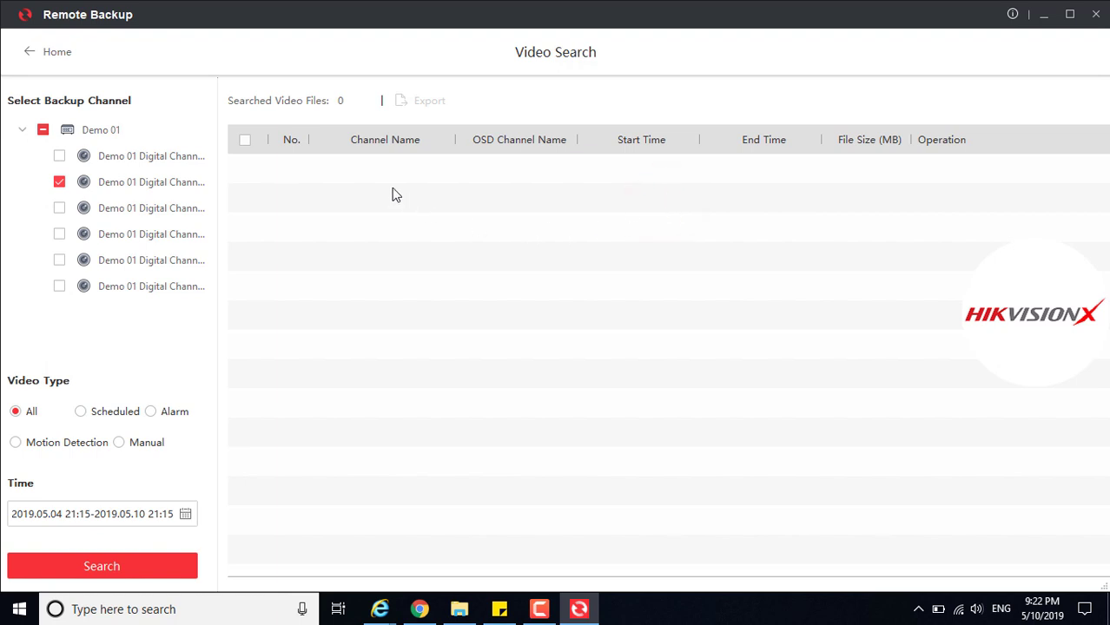
# - Leave the video search, review the device list in Device Management and return to the home page
pyautogui.click(26, 51)
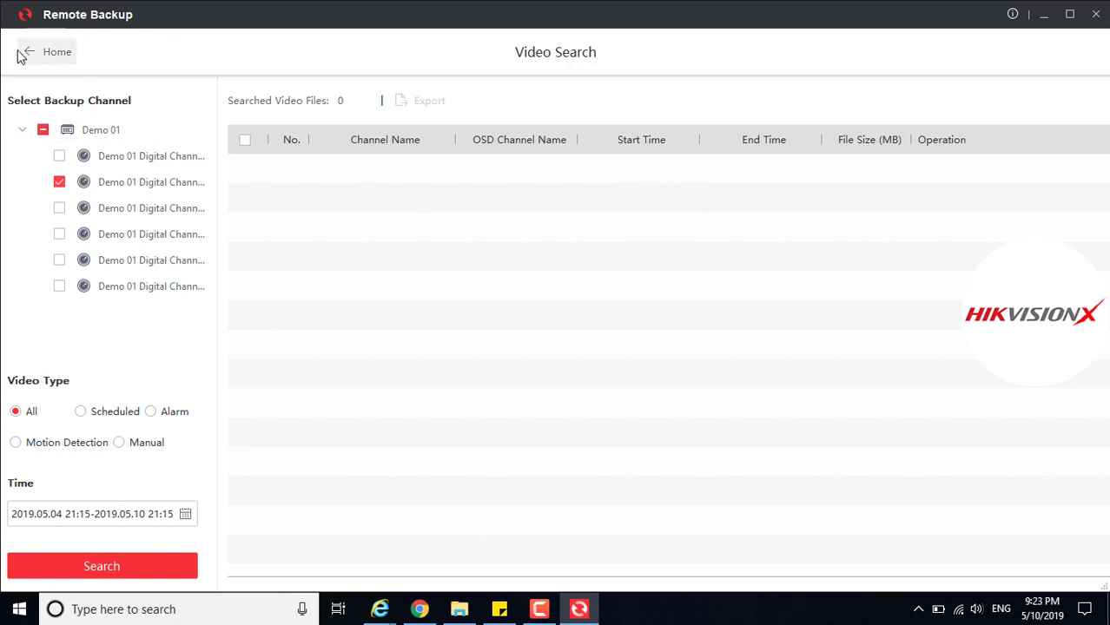
pyautogui.click(528, 53)
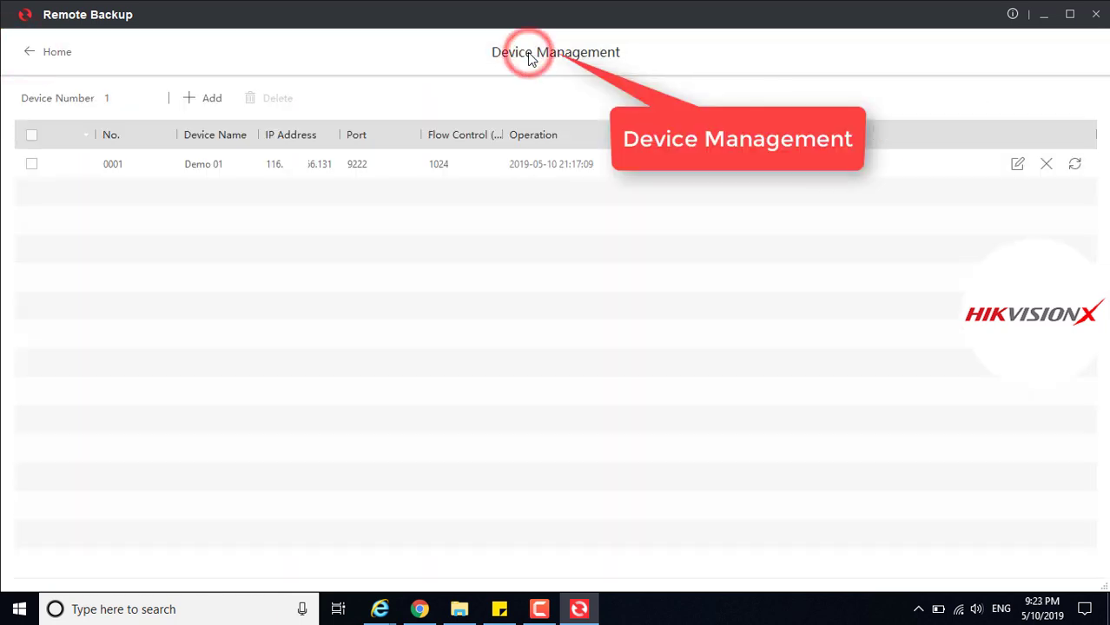
pyautogui.click(32, 54)
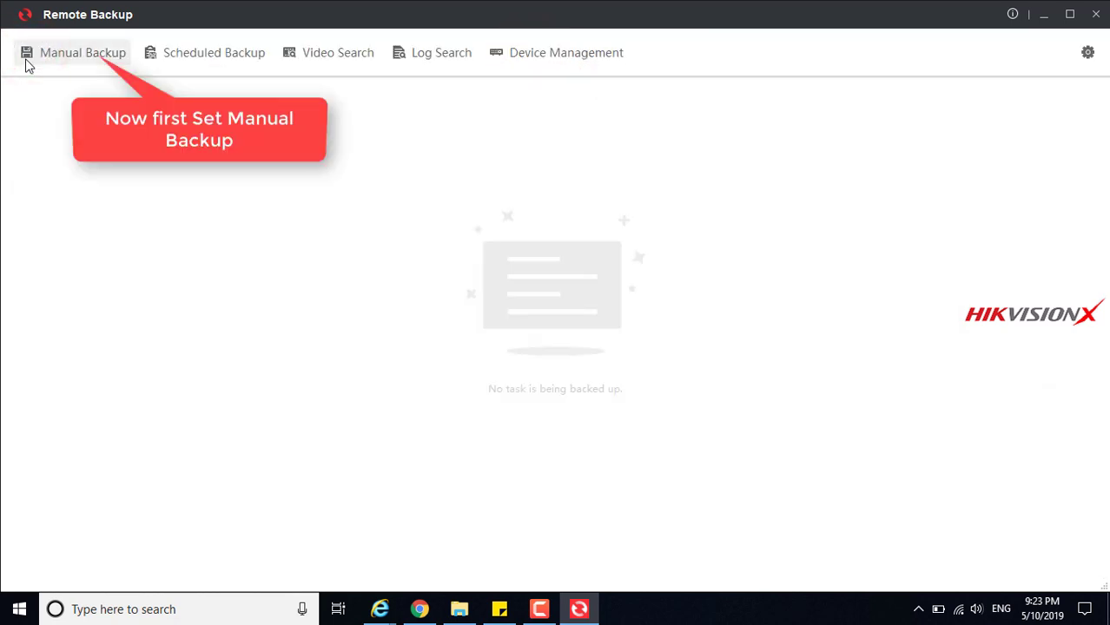
# - Add a manual backup named Backup 01
pyautogui.click(91, 55)
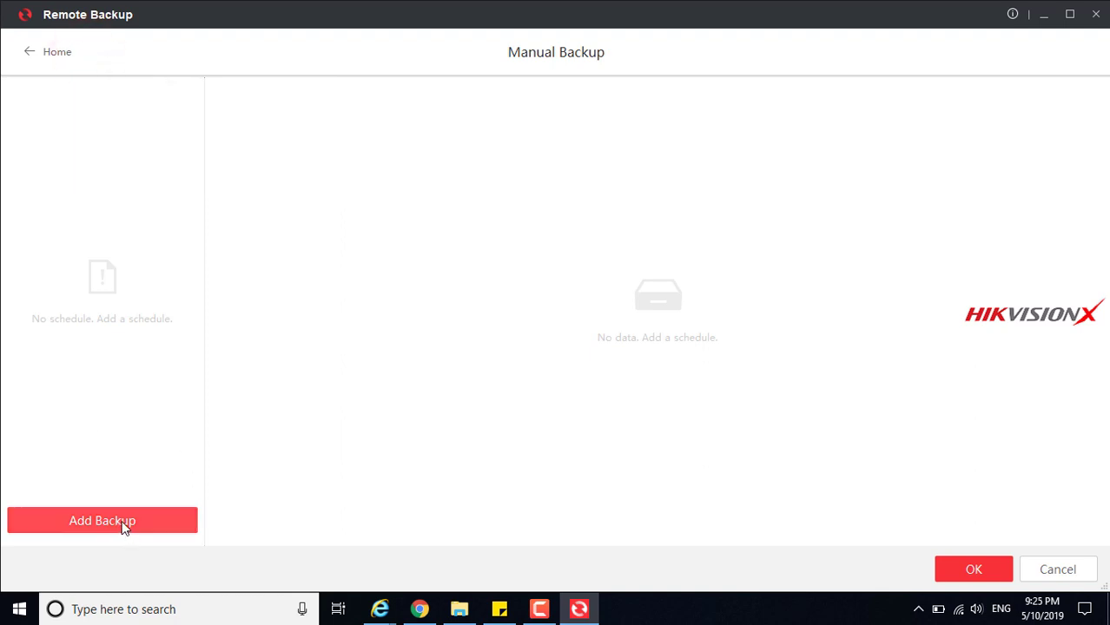
pyautogui.click(123, 521)
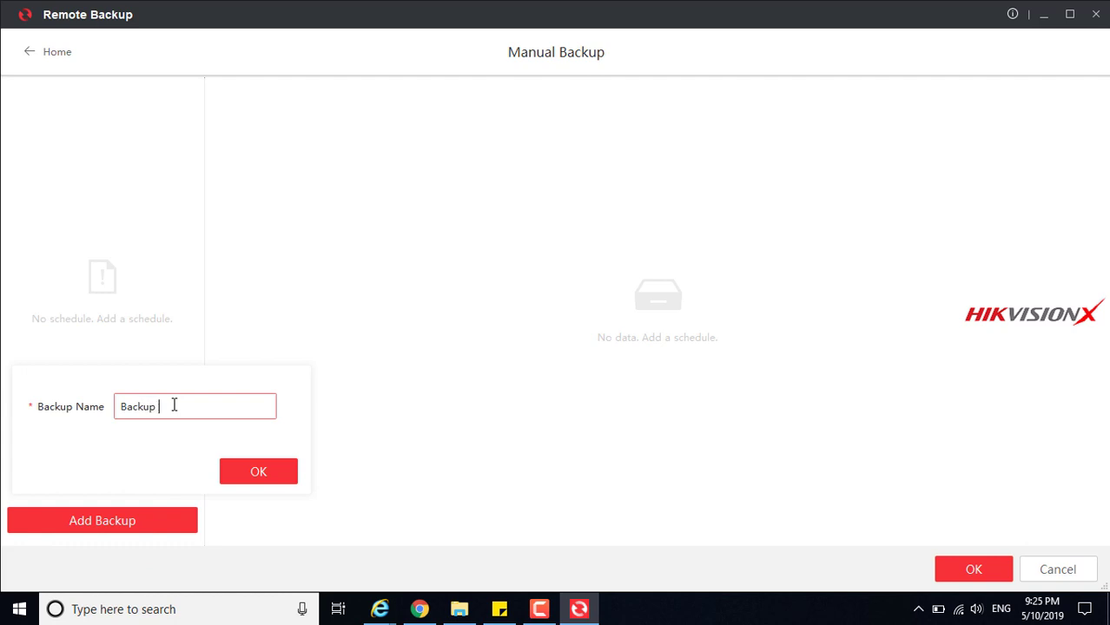
pyautogui.click(248, 473)
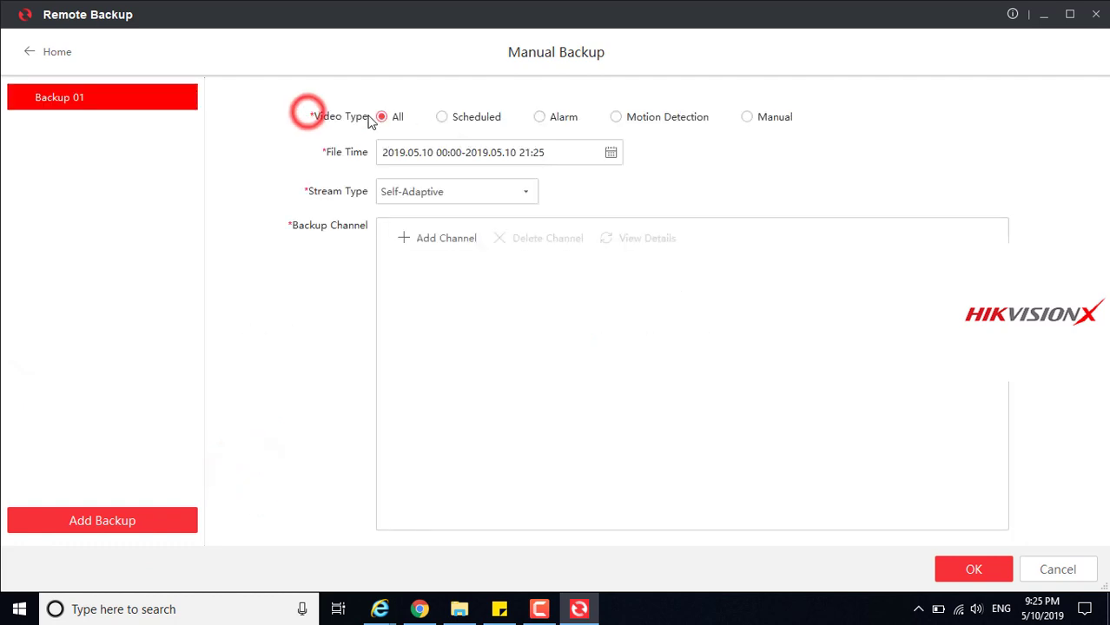
# - Try the Scheduled, Alarm, Motion Detection and Manual video types for the manual backup, and set it back to All
pyautogui.click(441, 116)
pyautogui.click(539, 119)
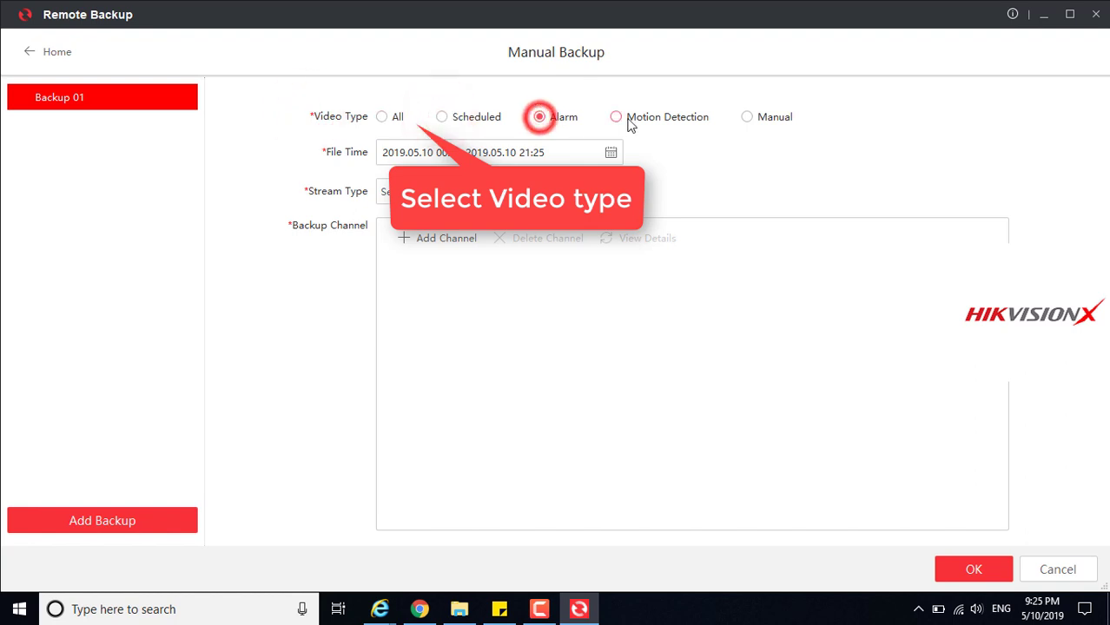
pyautogui.click(616, 117)
pyautogui.click(744, 117)
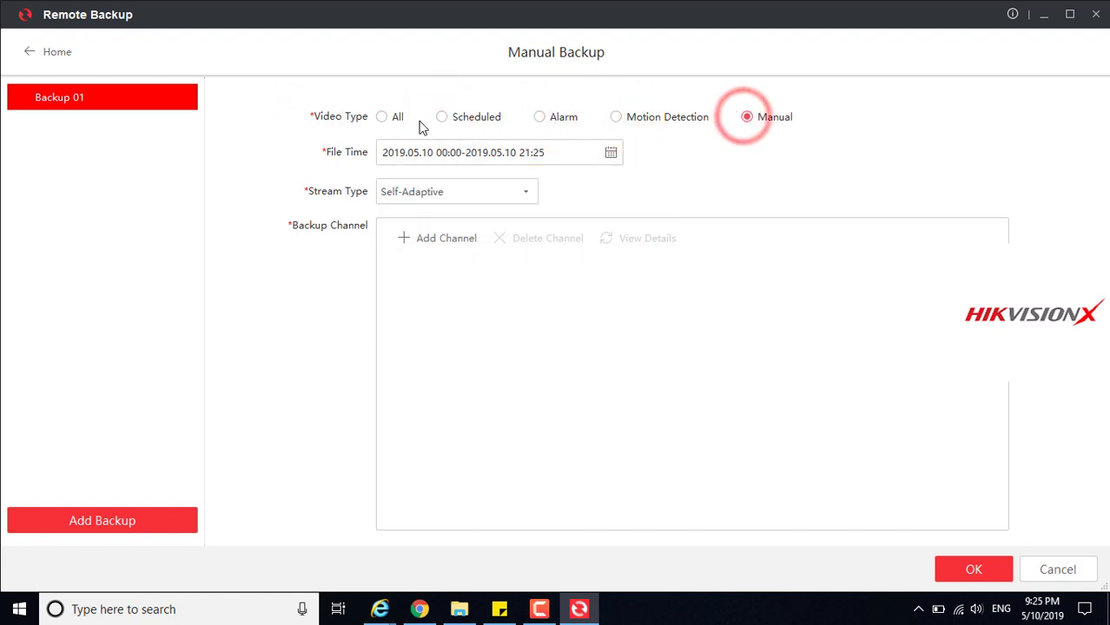
pyautogui.click(383, 117)
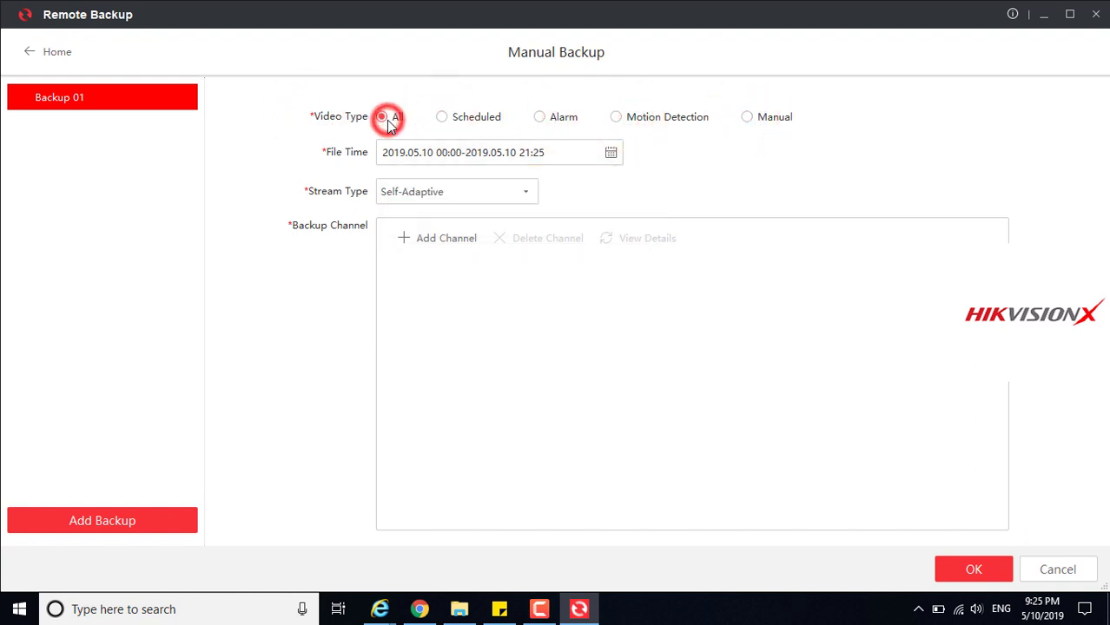
# - Set the manual backup's file time to run from 21:10:00 to 21:11:00 on 2019.05.10
pyautogui.click(609, 152)
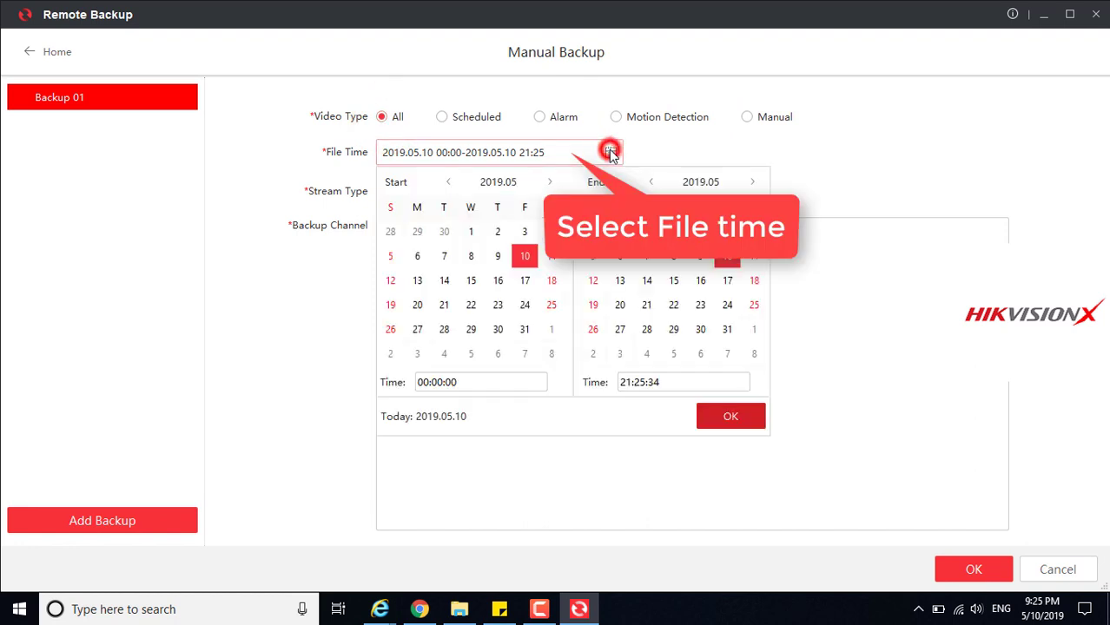
pyautogui.doubleClick(427, 382)
pyautogui.write('21:1')
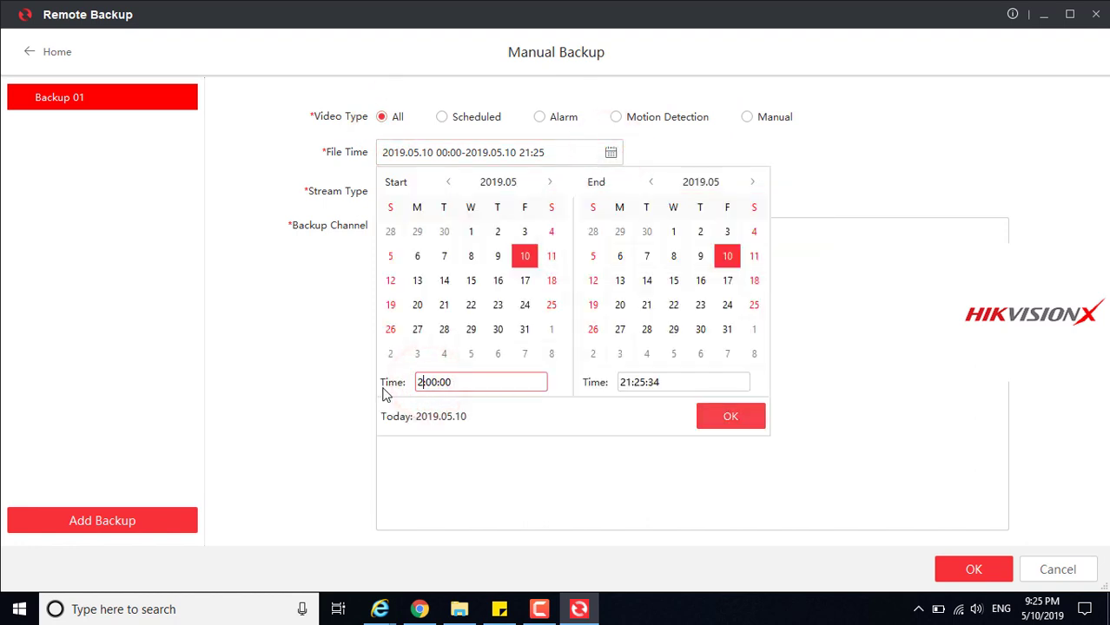
pyautogui.click(633, 384)
pyautogui.click(635, 385)
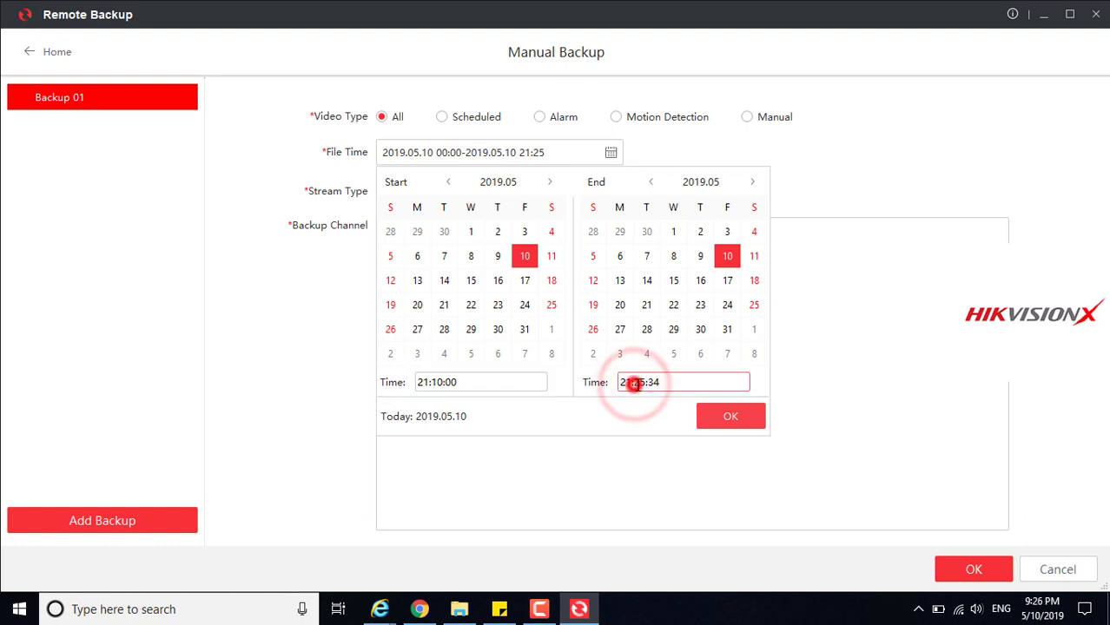
pyautogui.write('11')
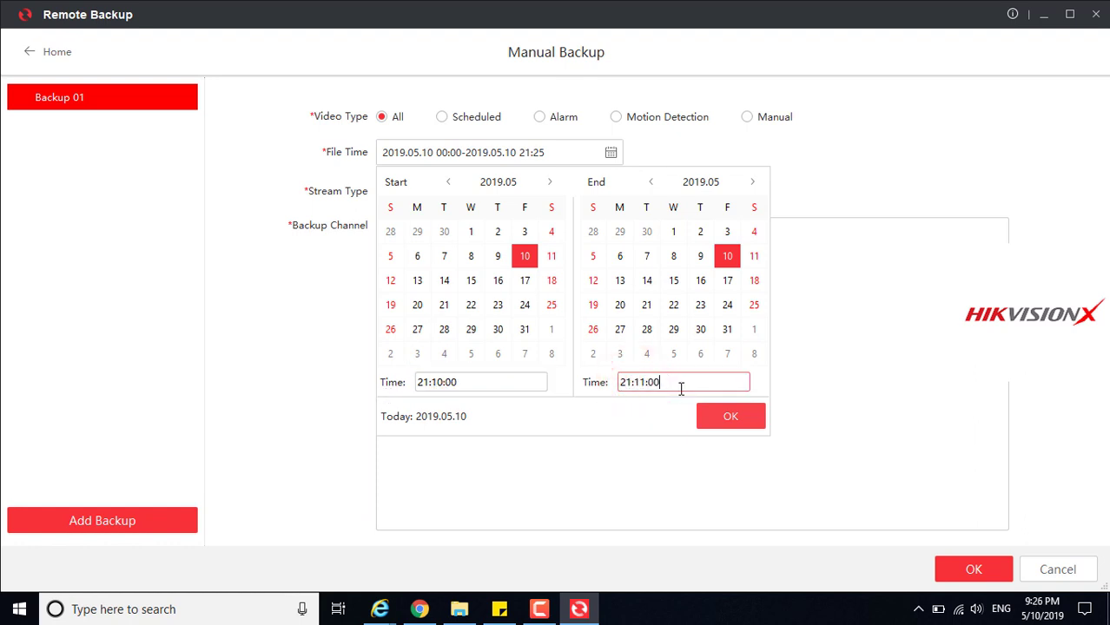
pyautogui.click(732, 417)
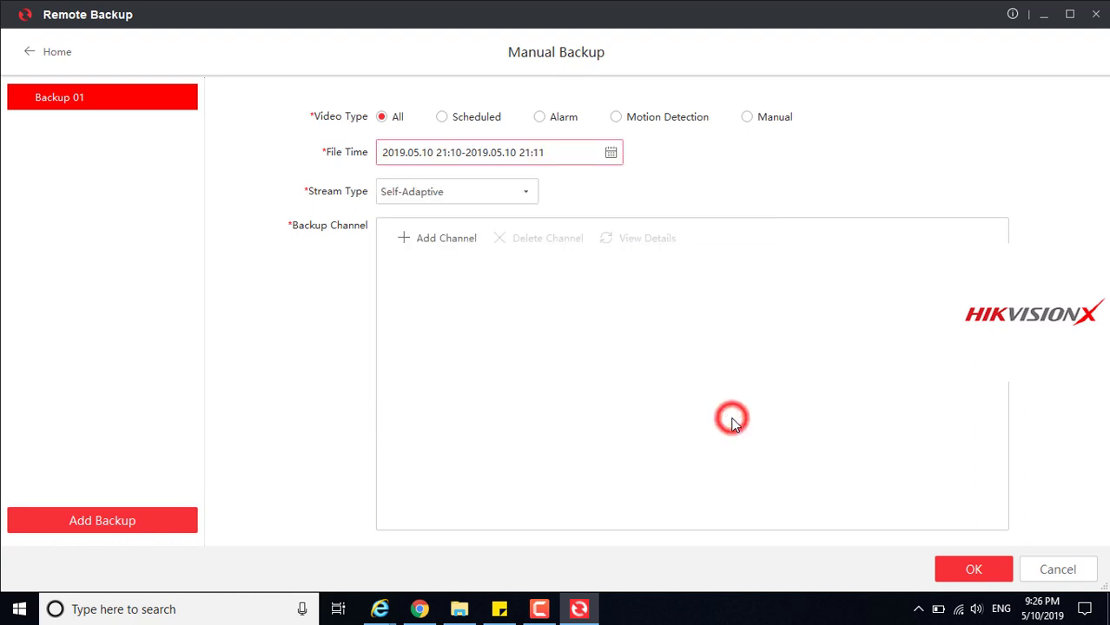
# - Try the Main Stream and Sub-stream types for the manual backup, and set the stream type back to Self-Adaptive
pyautogui.click(524, 192)
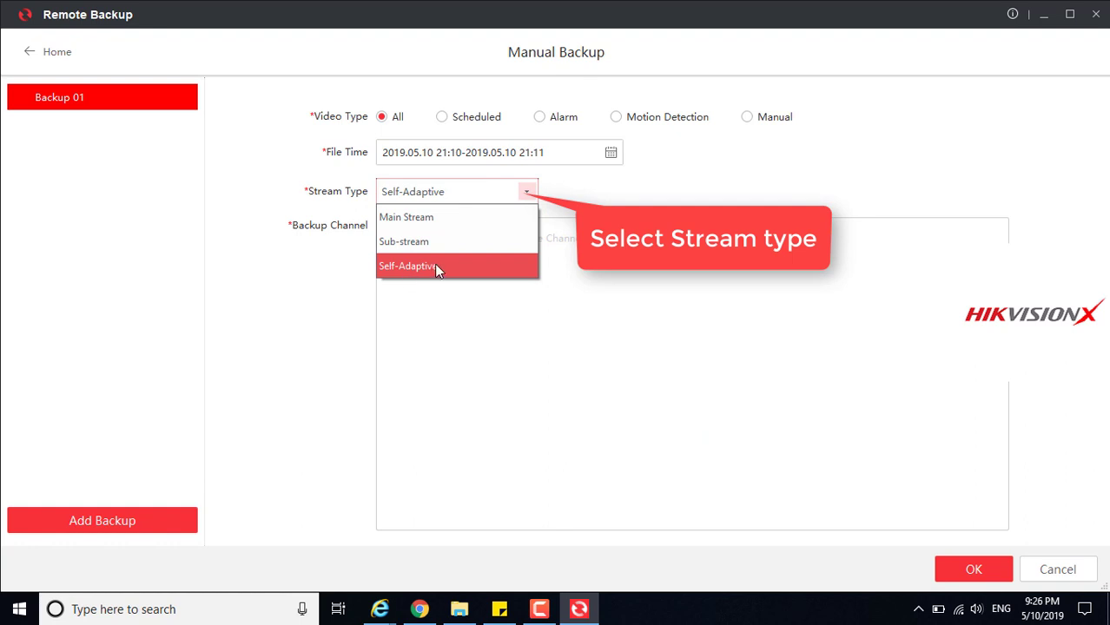
pyautogui.click(422, 213)
pyautogui.click(500, 189)
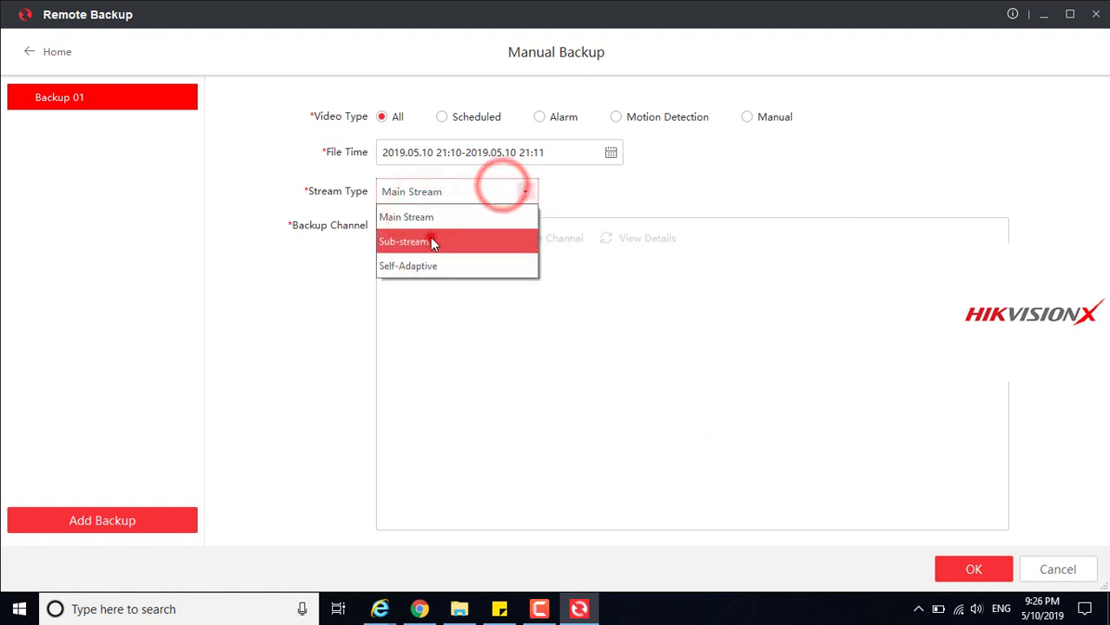
pyautogui.click(430, 242)
pyautogui.click(487, 192)
pyautogui.click(406, 266)
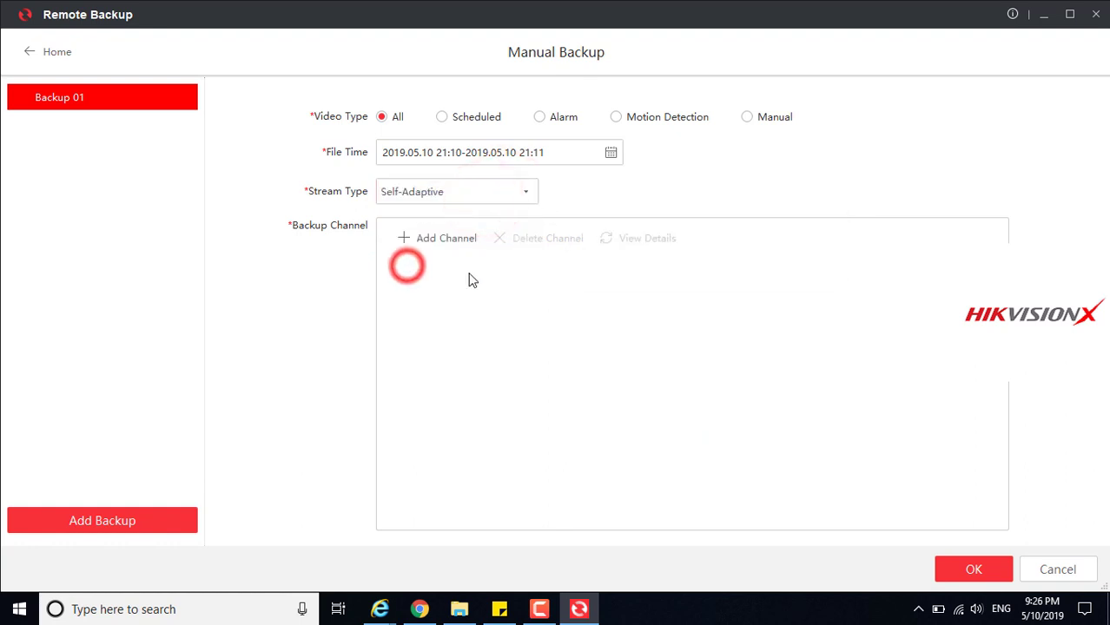
# - Add the second Demo 01 digital channel to the manual Backup 01, and check the added channel's details
pyautogui.click(407, 241)
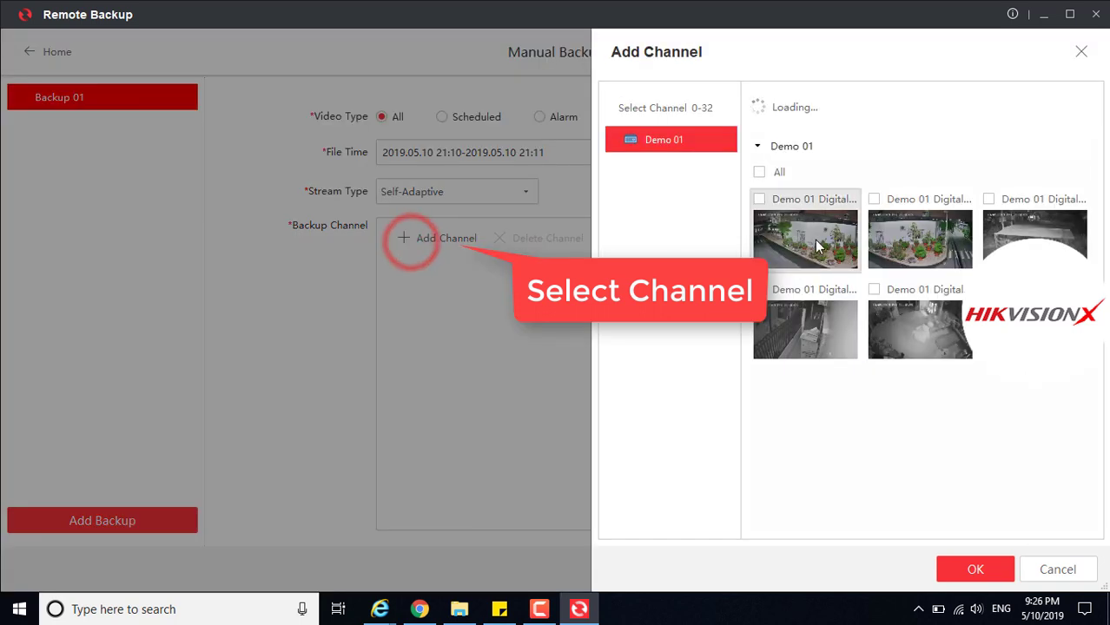
pyautogui.click(873, 198)
pyautogui.click(974, 569)
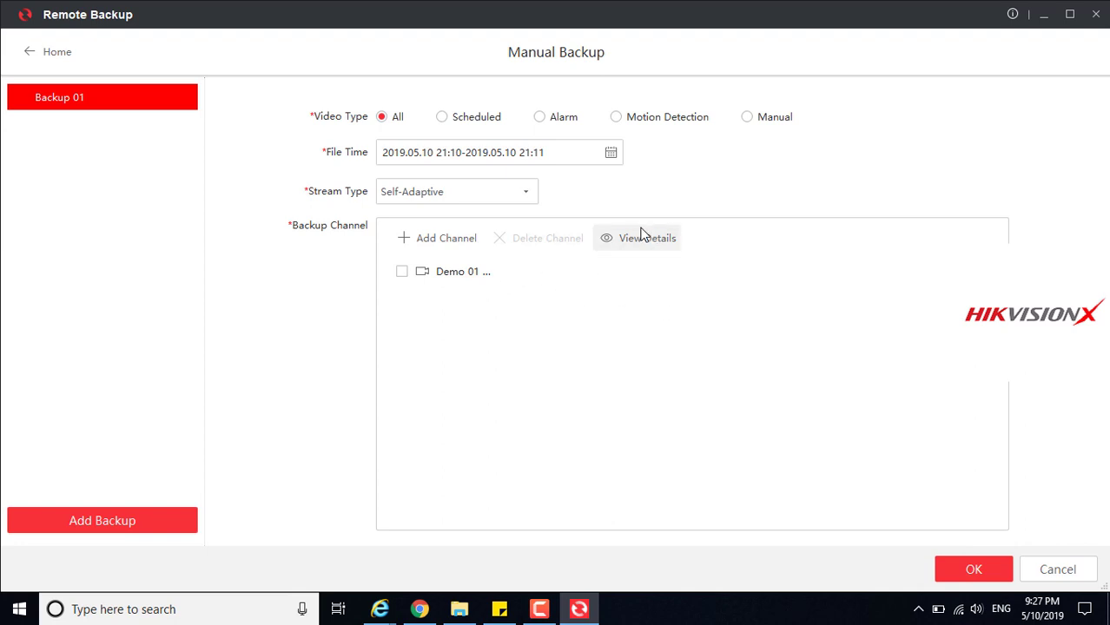
pyautogui.click(613, 240)
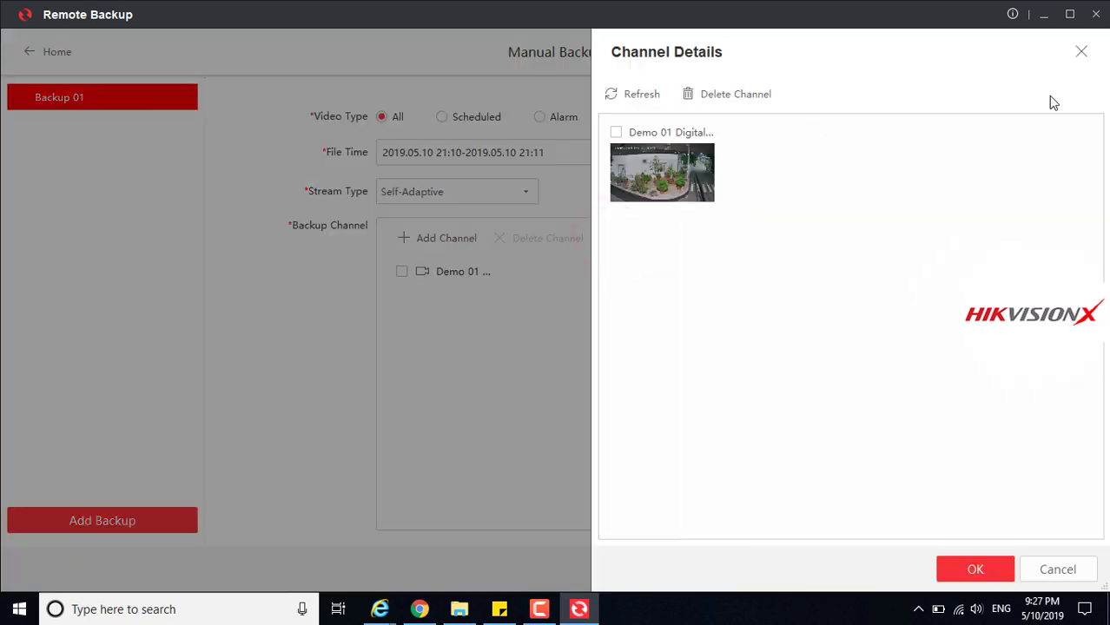
pyautogui.click(996, 567)
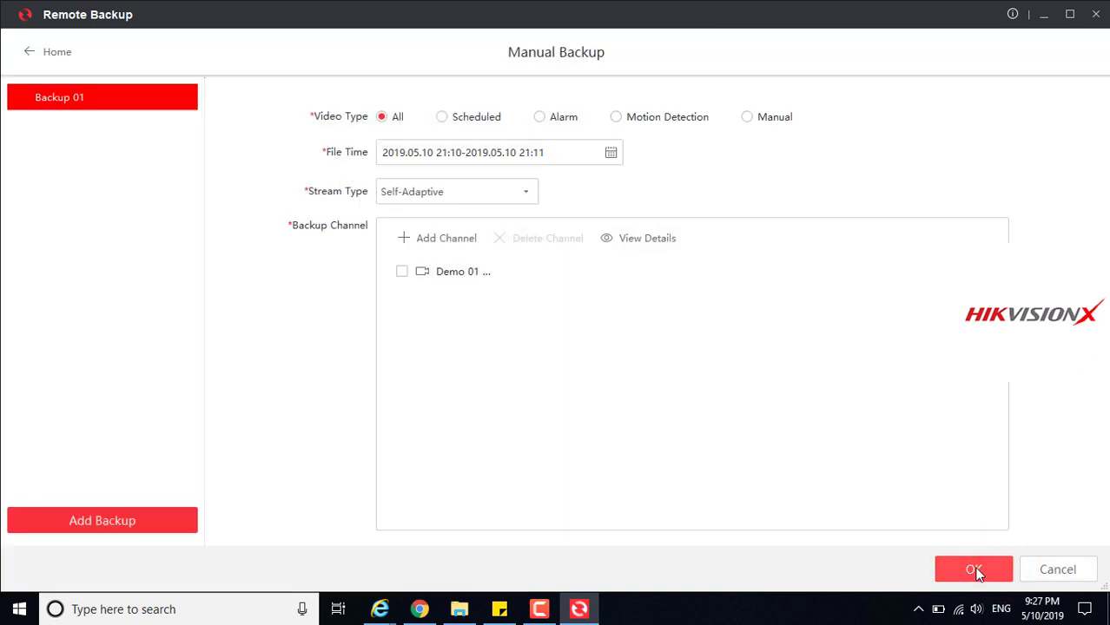
# - Save the manual backup to start it, accept rebooting the current schedule, and check the backup's progress details
pyautogui.click(974, 570)
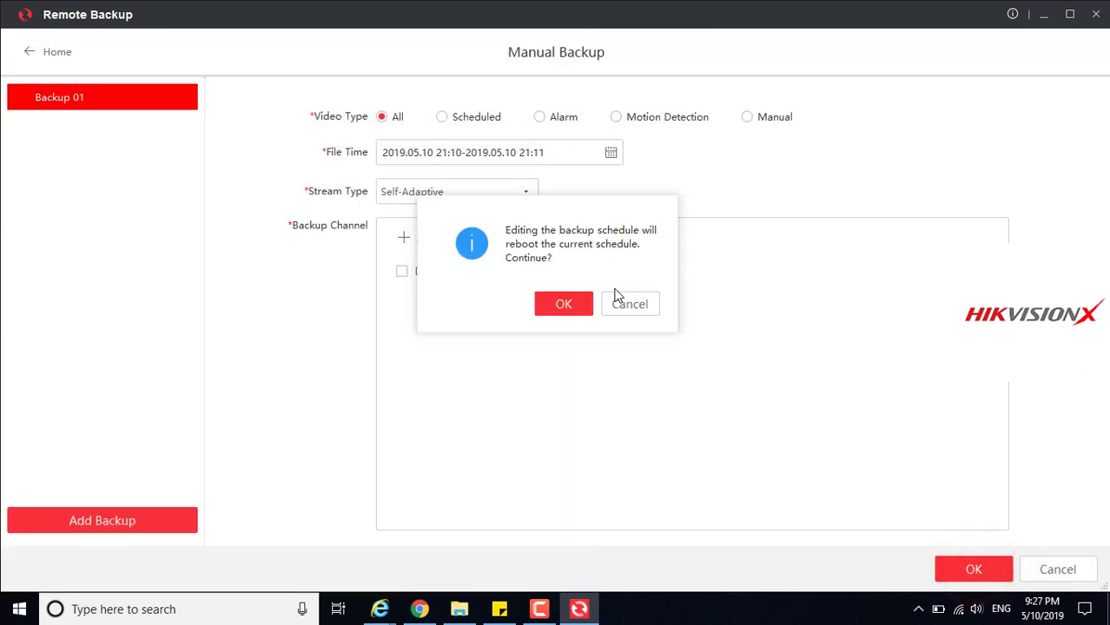
pyautogui.click(563, 305)
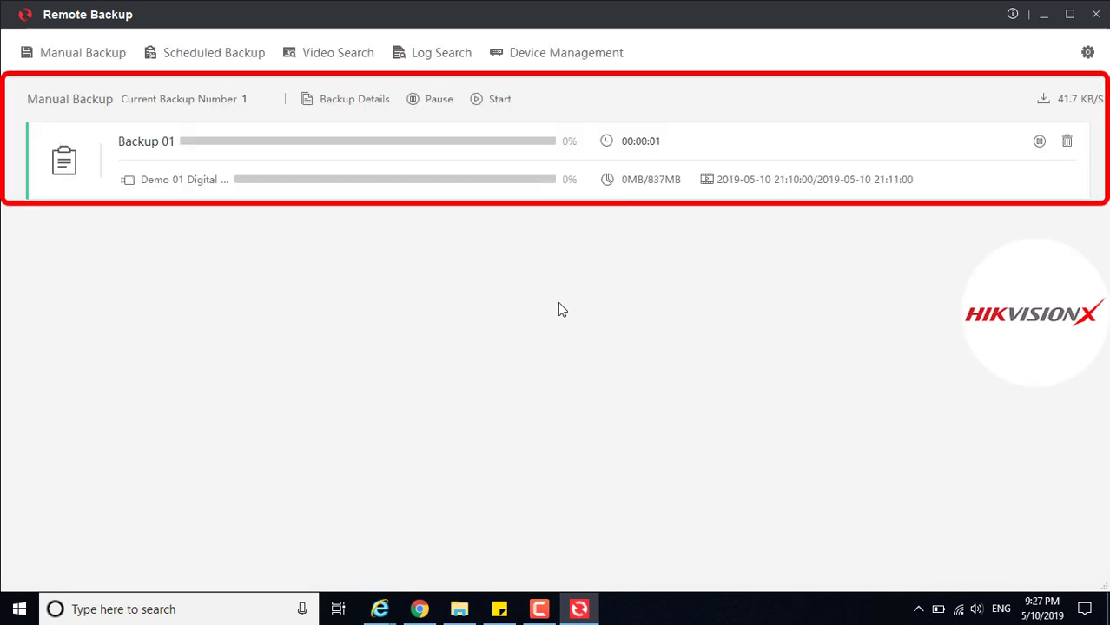
pyautogui.click(1036, 99)
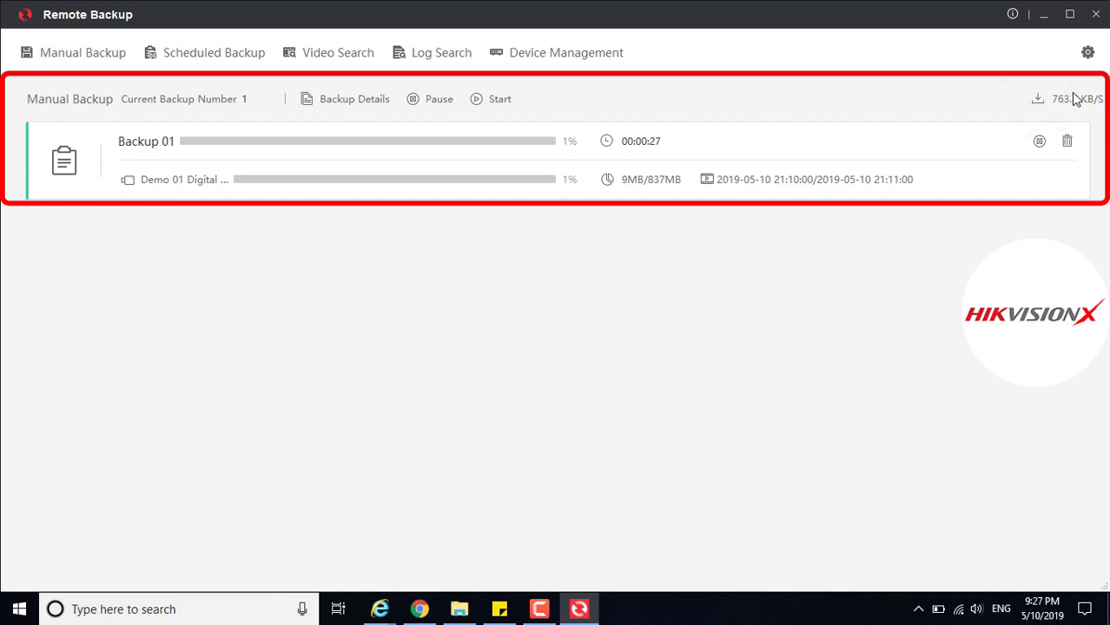
pyautogui.click(321, 100)
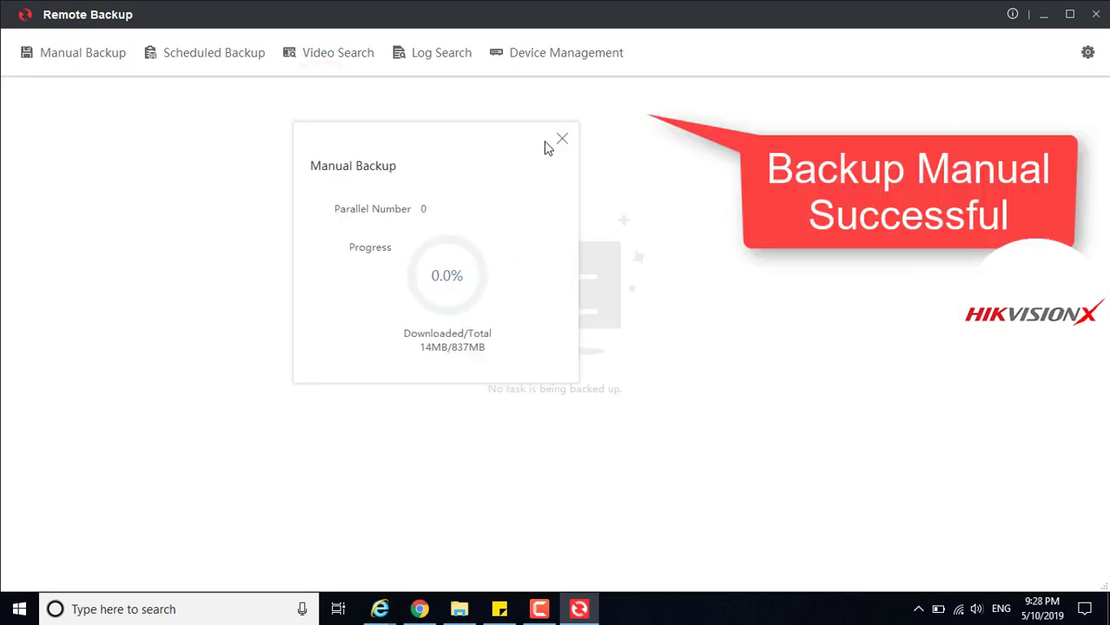
pyautogui.click(561, 142)
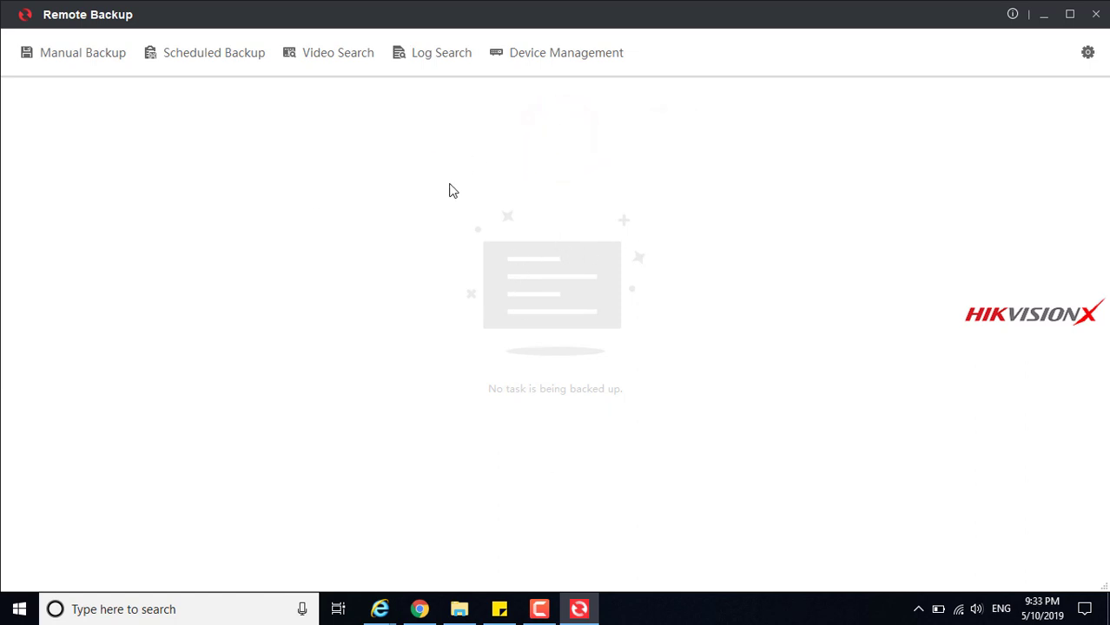
# - Search the backed-up videos of the second Demo 01 channel with video type All
pyautogui.click(340, 52)
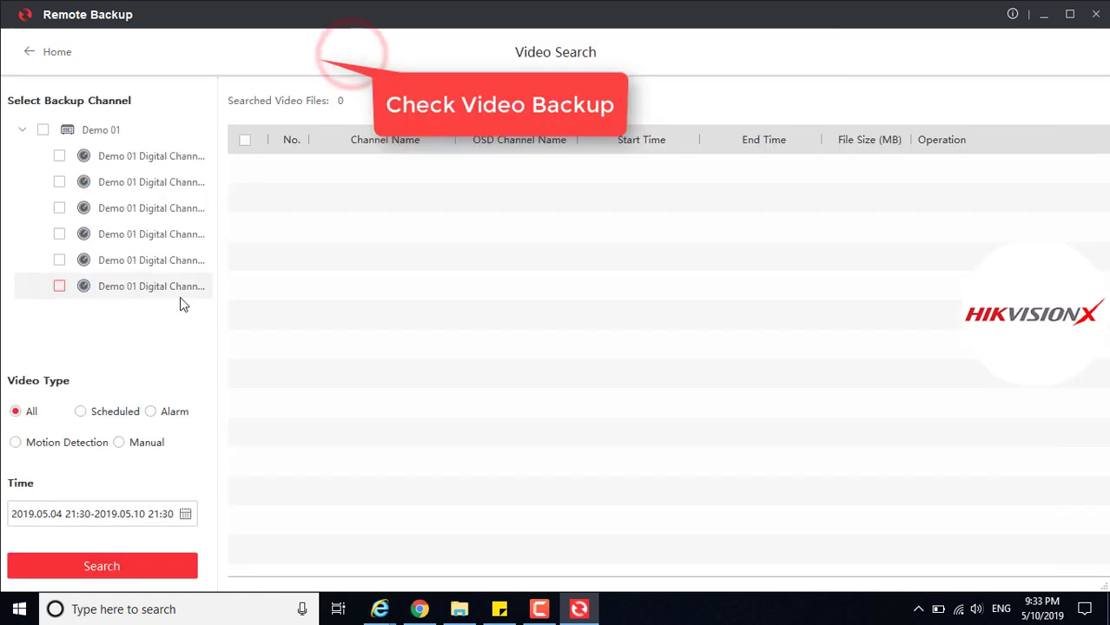
pyautogui.click(59, 181)
pyautogui.click(82, 562)
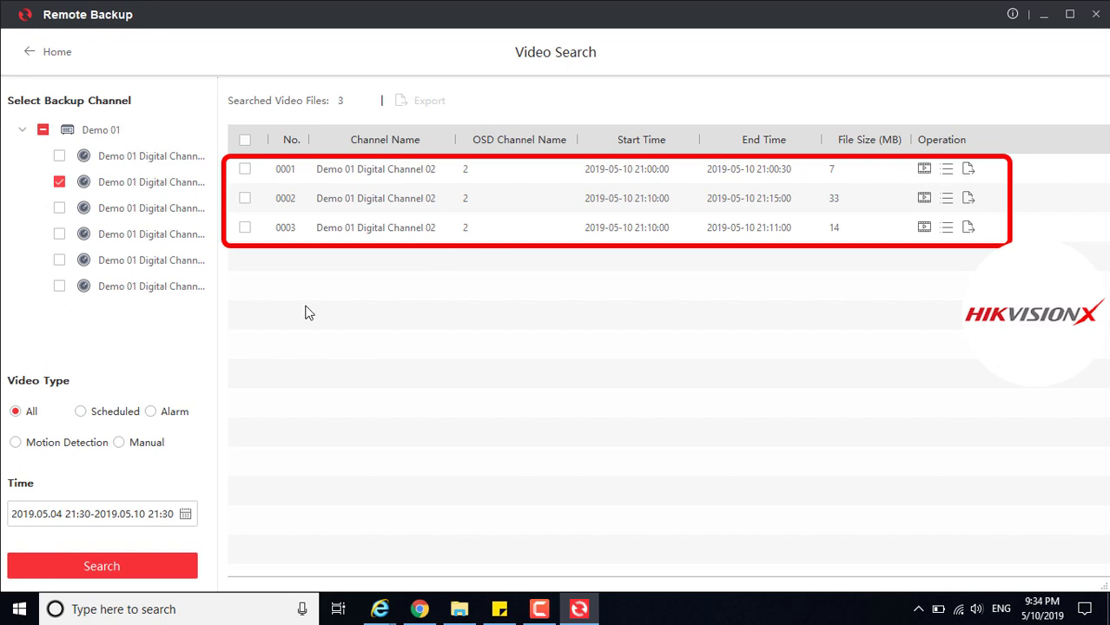
# - Play the video files 0001 and 0002, and view the folder on Backup (E:) where the backup files are stored
pyautogui.click(922, 172)
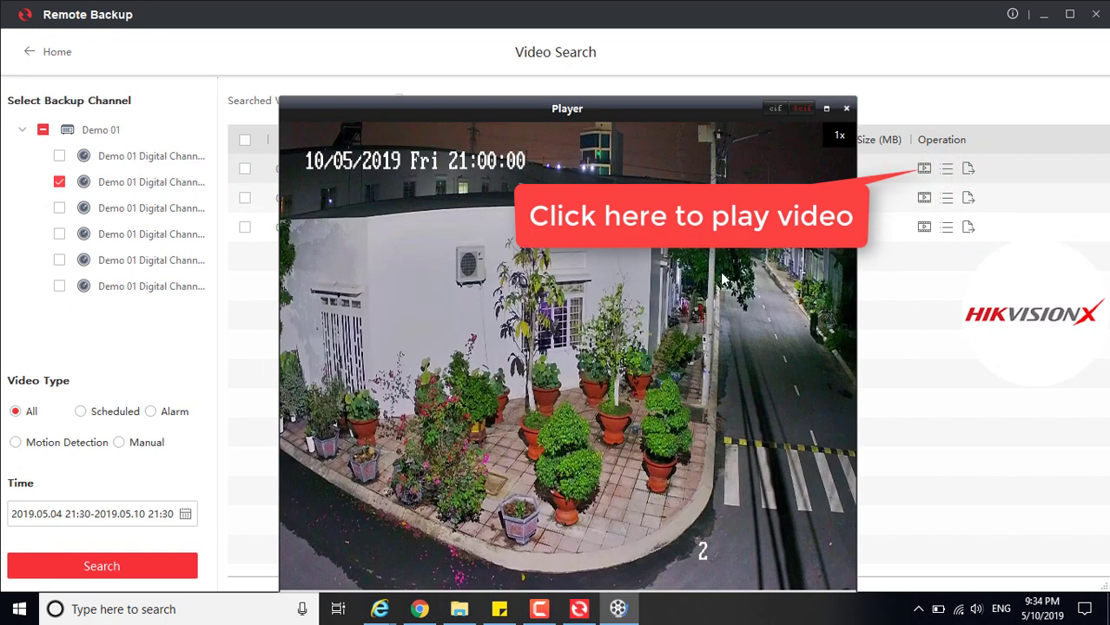
pyautogui.click(847, 109)
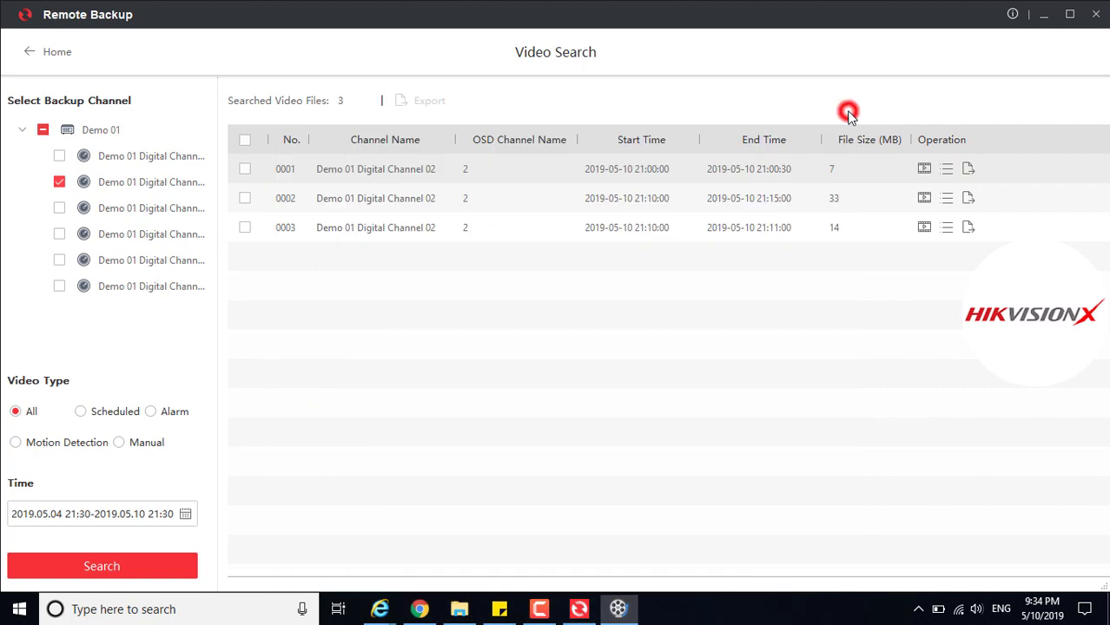
pyautogui.click(925, 198)
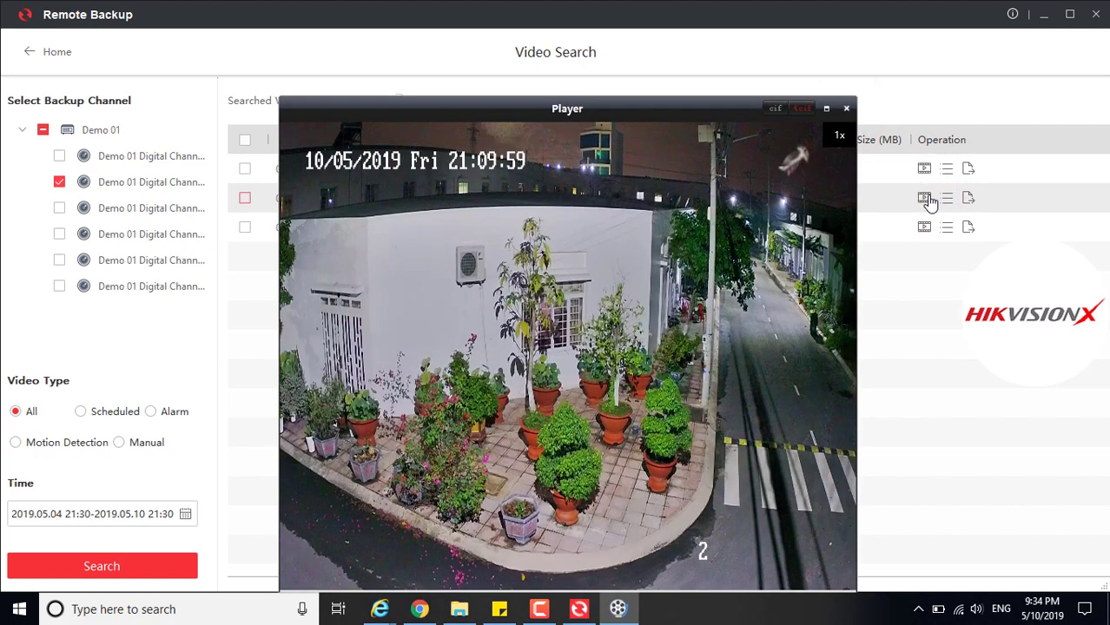
pyautogui.click(847, 108)
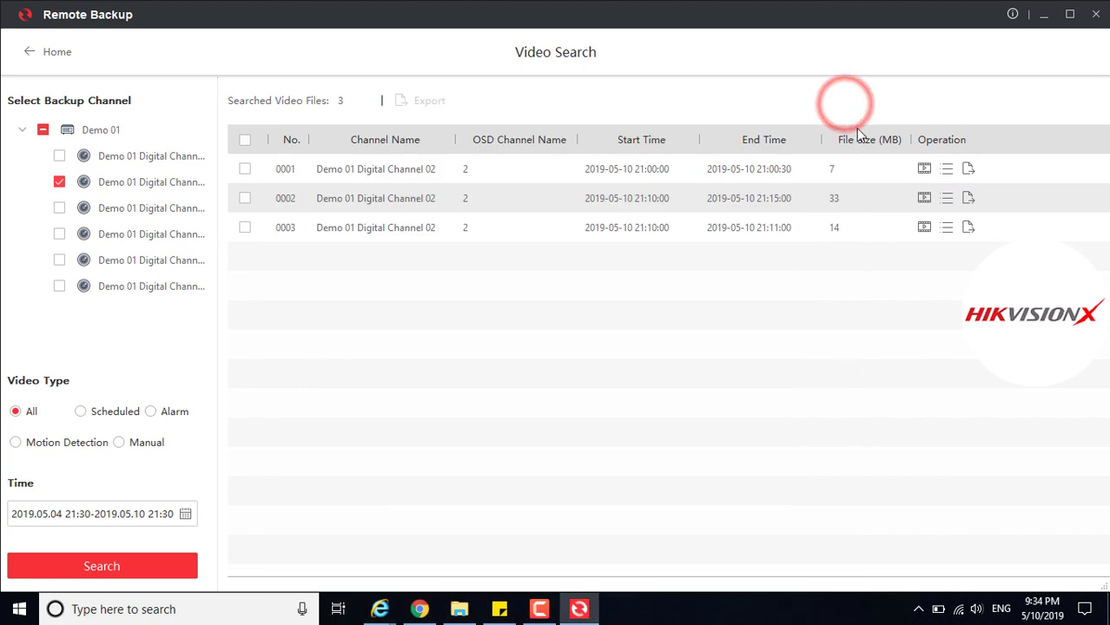
pyautogui.click(955, 171)
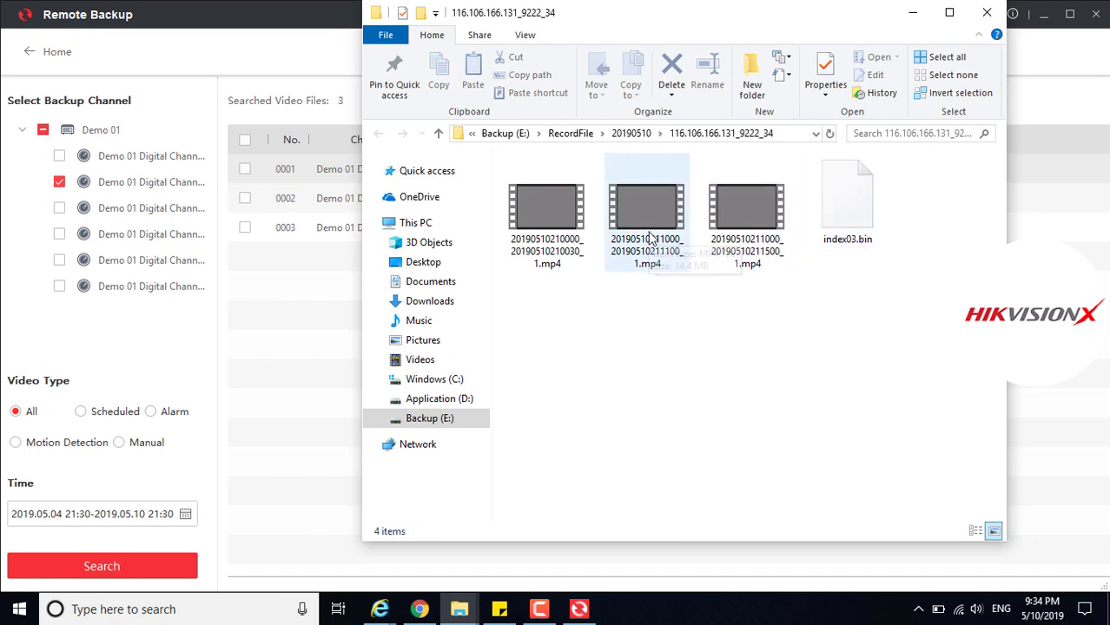
pyautogui.click(989, 11)
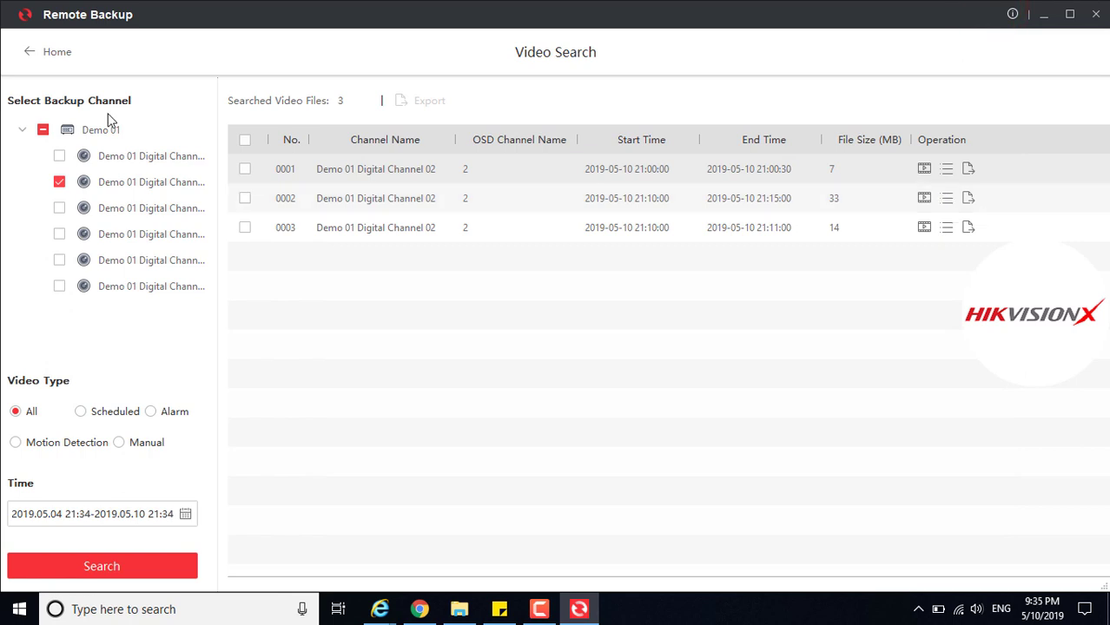
# - Look over the existing scheduled backups Backup 01 and Backup 02, and add a new scheduled backup named Backup 03
pyautogui.click(29, 52)
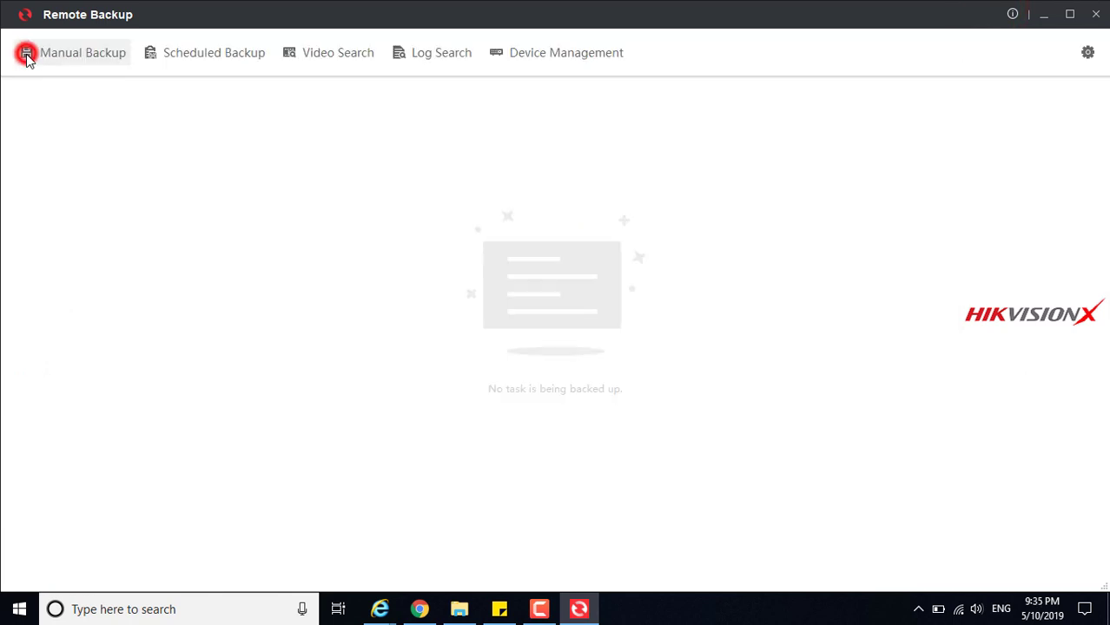
pyautogui.click(216, 53)
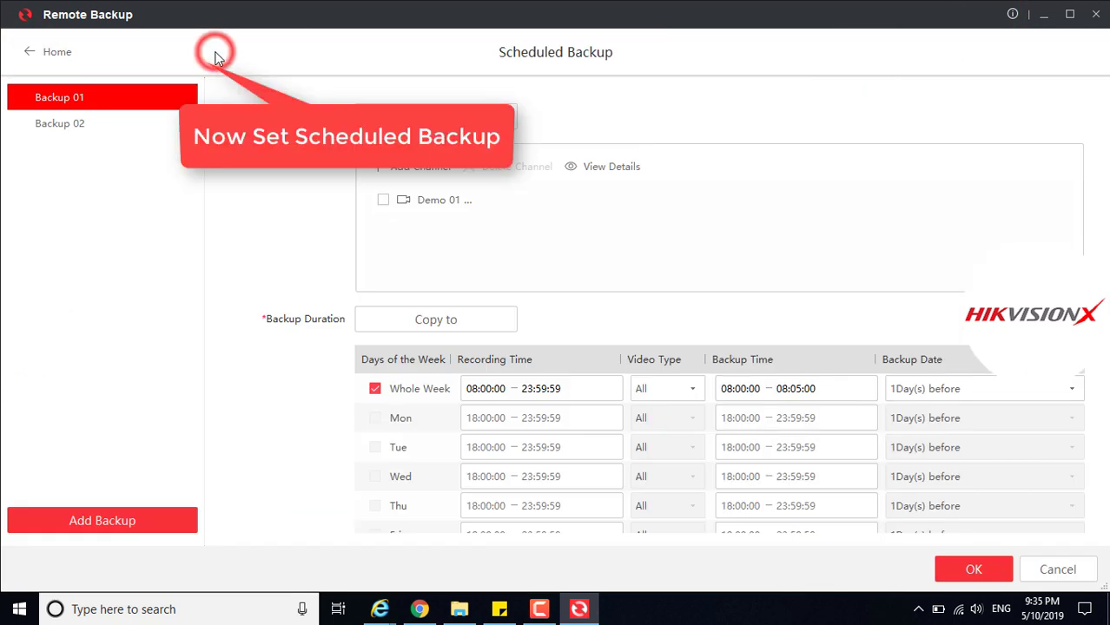
pyautogui.click(77, 124)
pyautogui.click(59, 97)
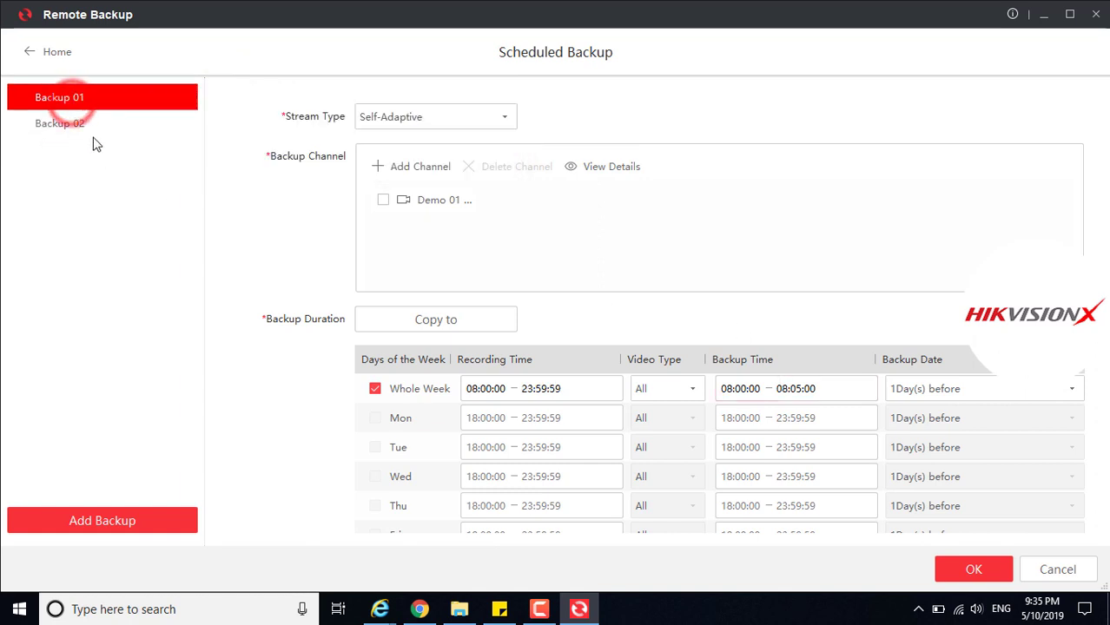
pyautogui.click(82, 124)
pyautogui.click(74, 521)
pyautogui.write('Backup 03')
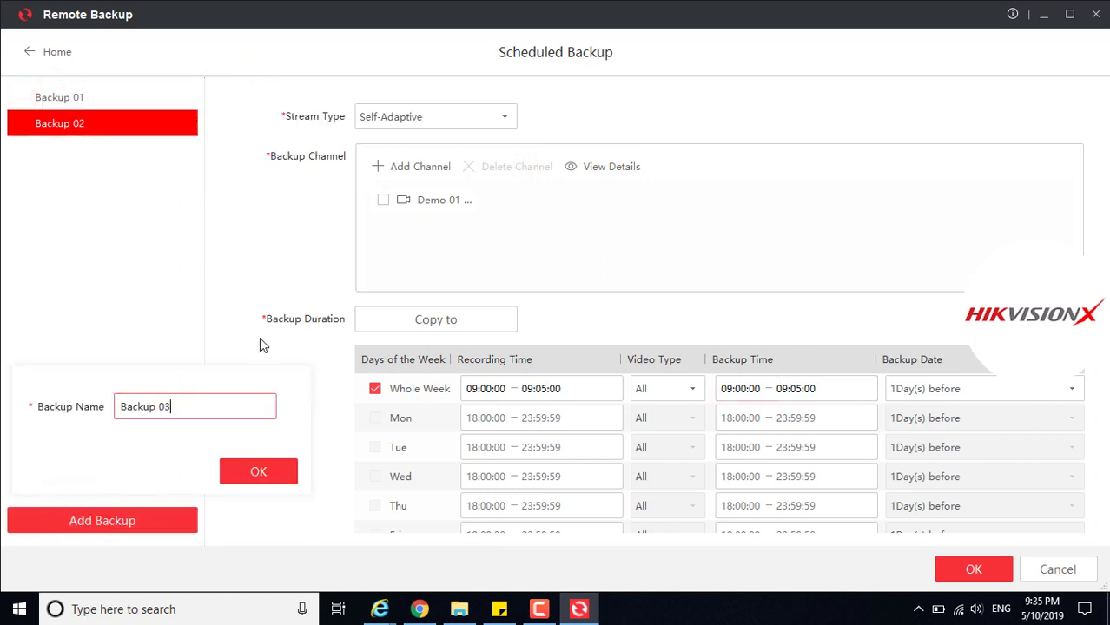
pyautogui.click(263, 471)
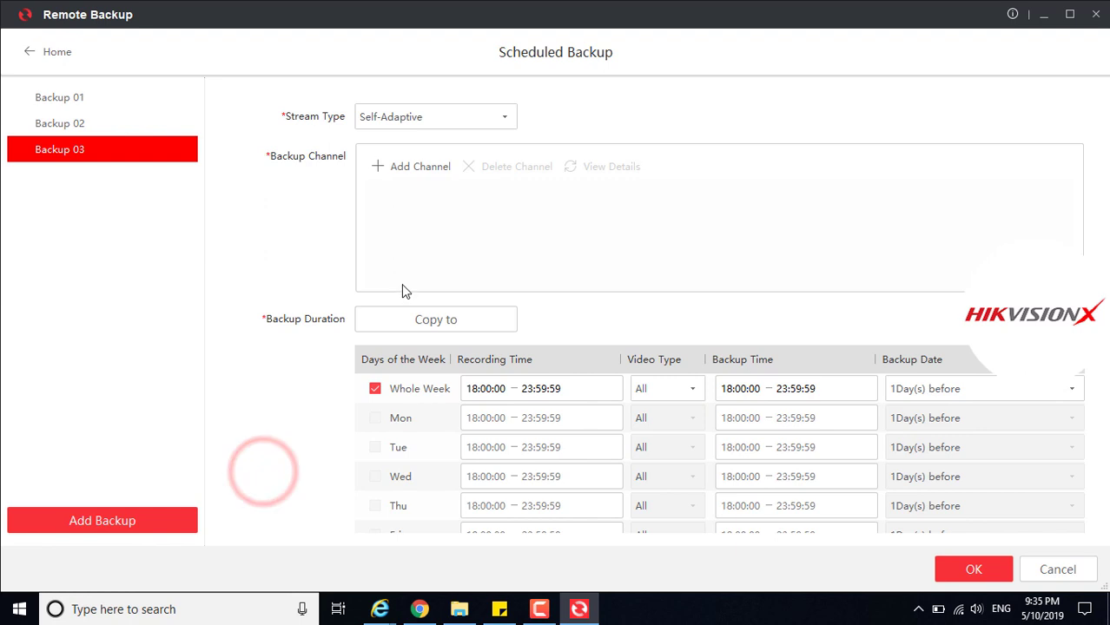
# - Choose the Self-Adaptive stream type for Backup 03, and add the fourth Demo 01 digital channel to it
pyautogui.click(461, 117)
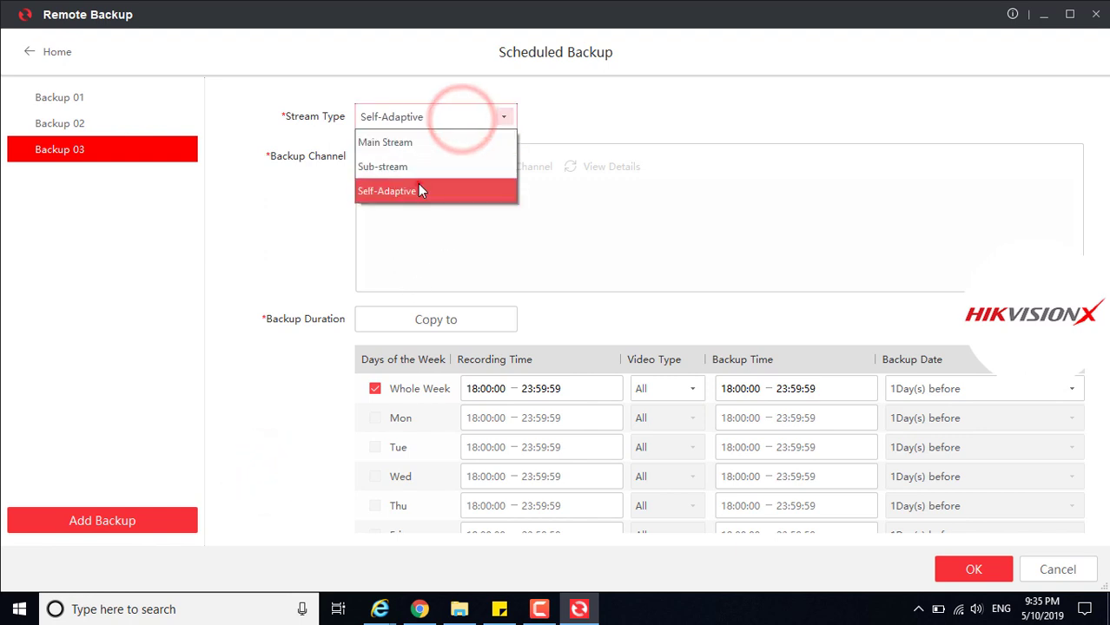
pyautogui.click(419, 185)
pyautogui.click(414, 169)
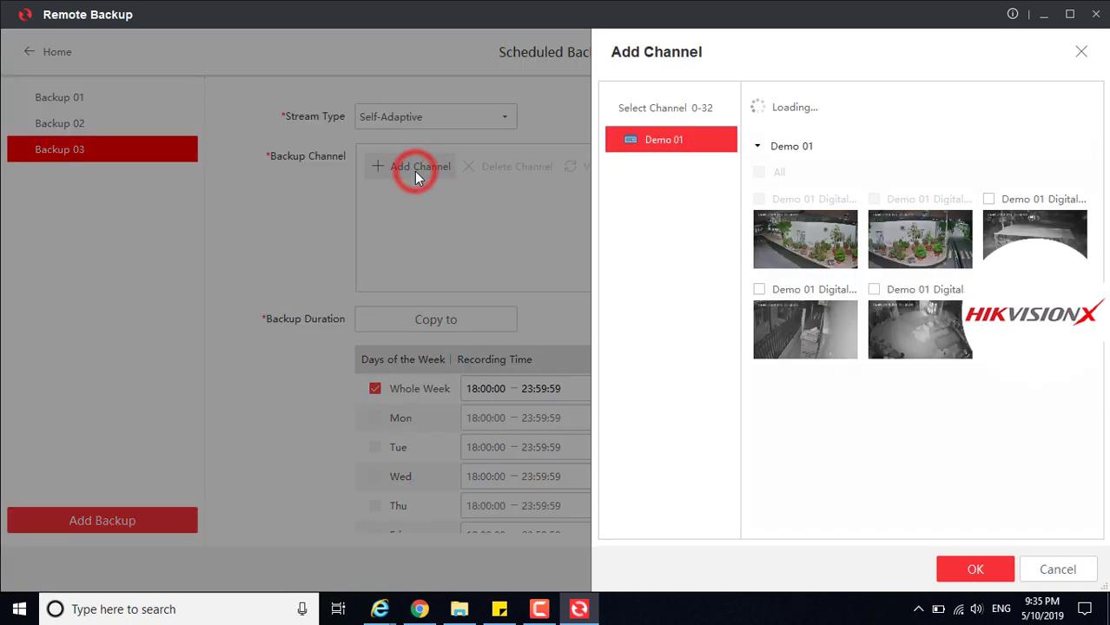
pyautogui.click(872, 199)
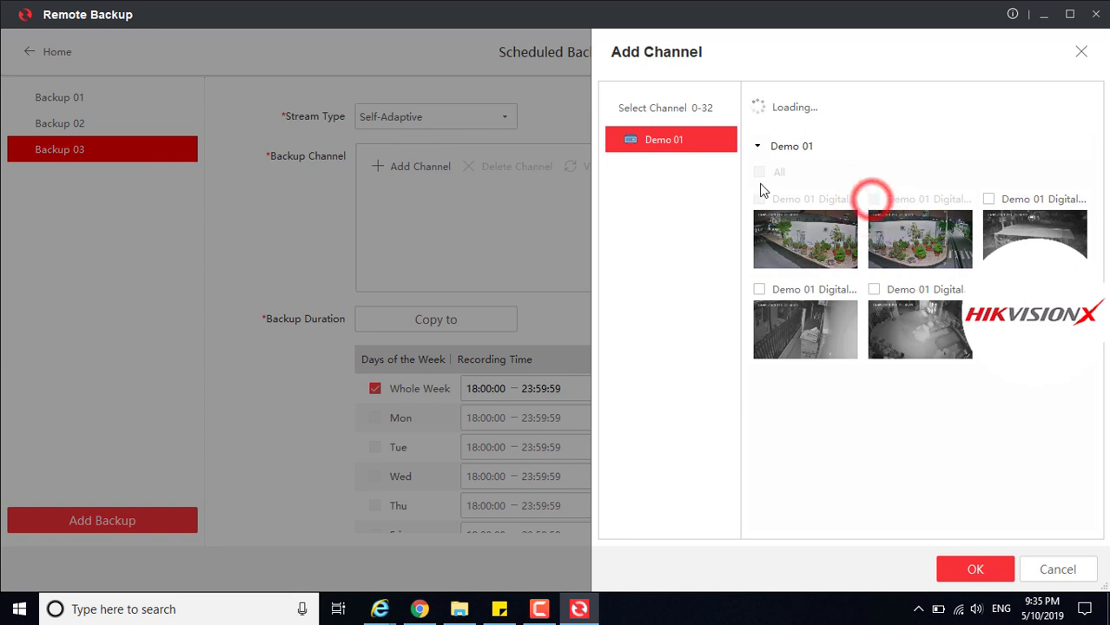
pyautogui.click(760, 290)
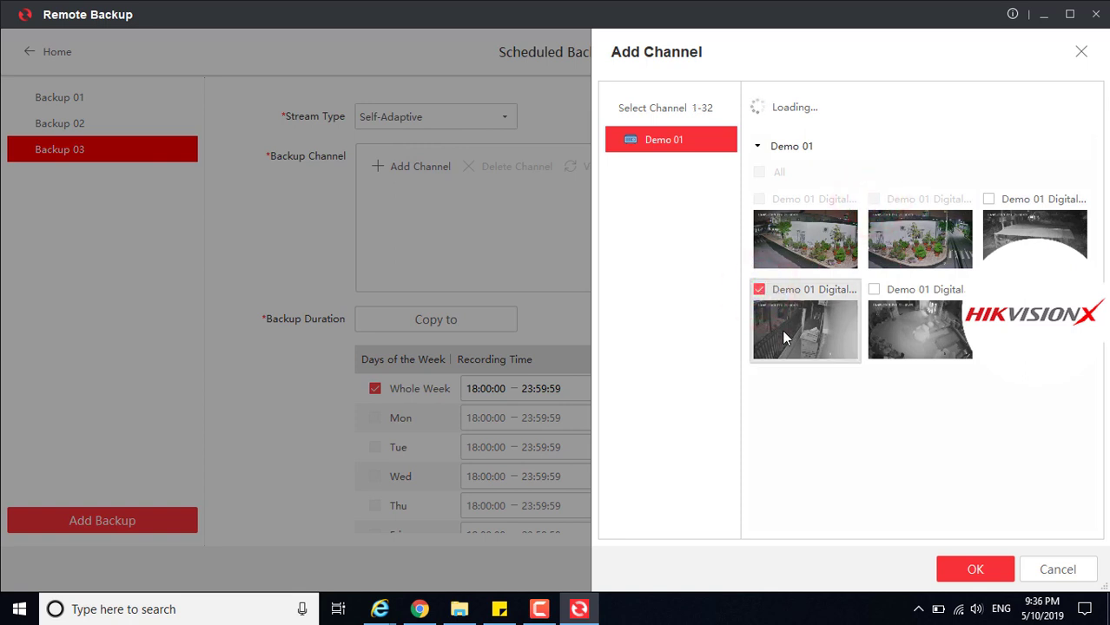
pyautogui.click(956, 566)
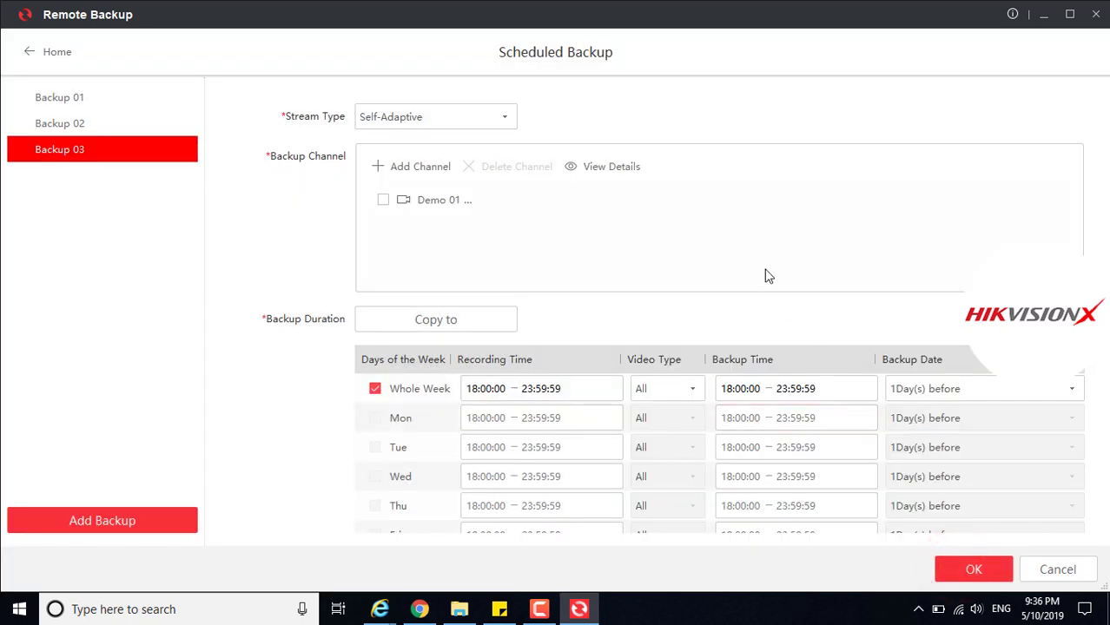
pyautogui.click(573, 169)
pyautogui.click(988, 566)
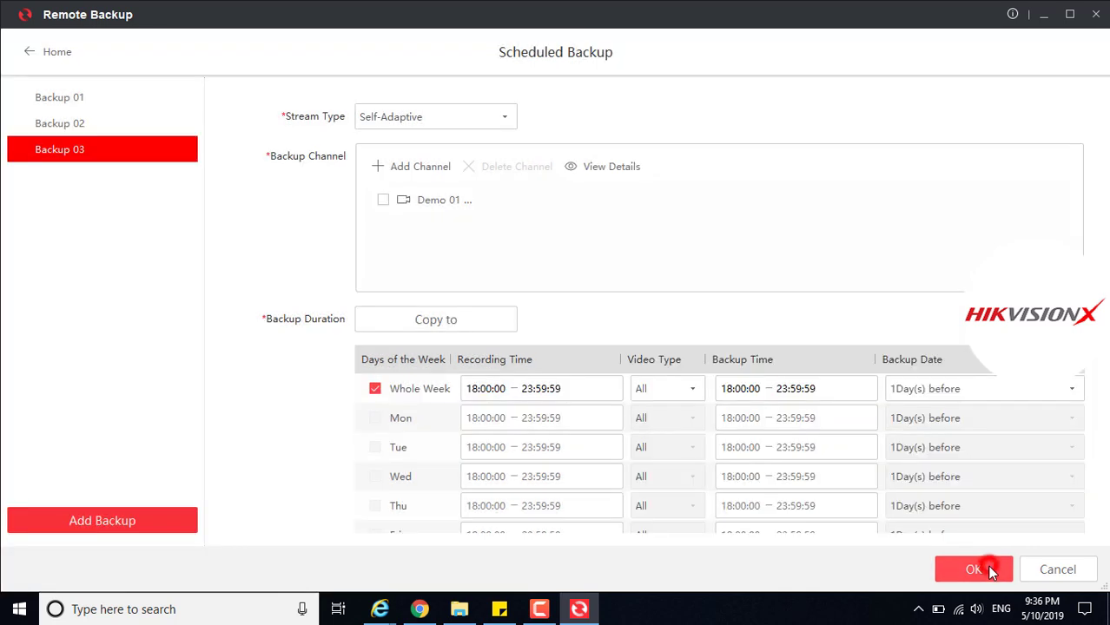
# - Set Backup 03's whole-week recording time to run from 21:30:00 to 21:30:59
pyautogui.click(479, 390)
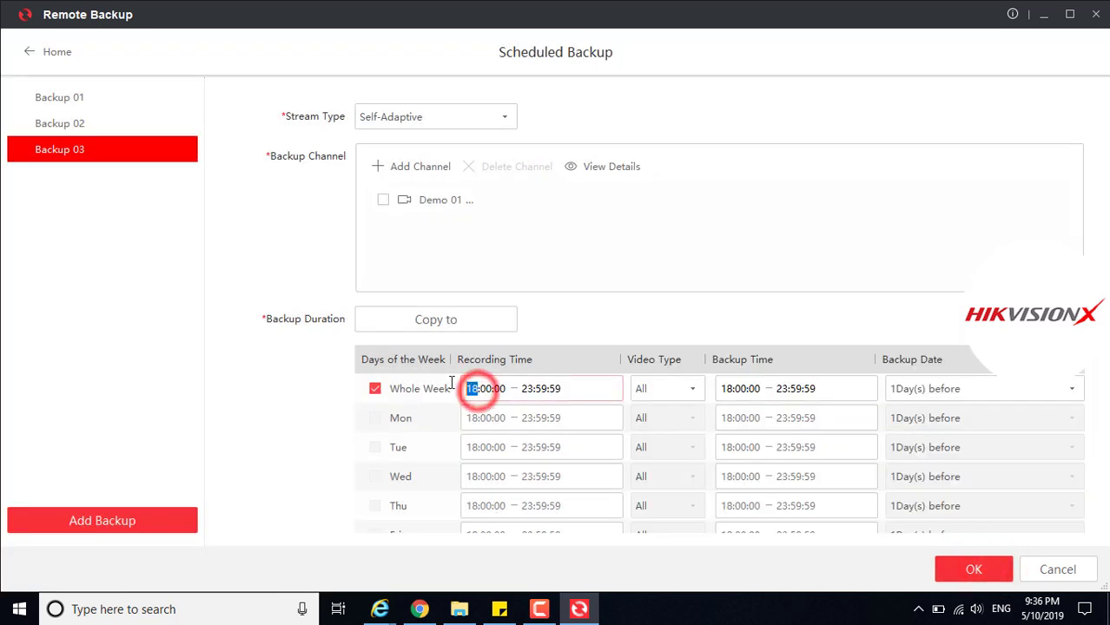
pyautogui.write('2130')
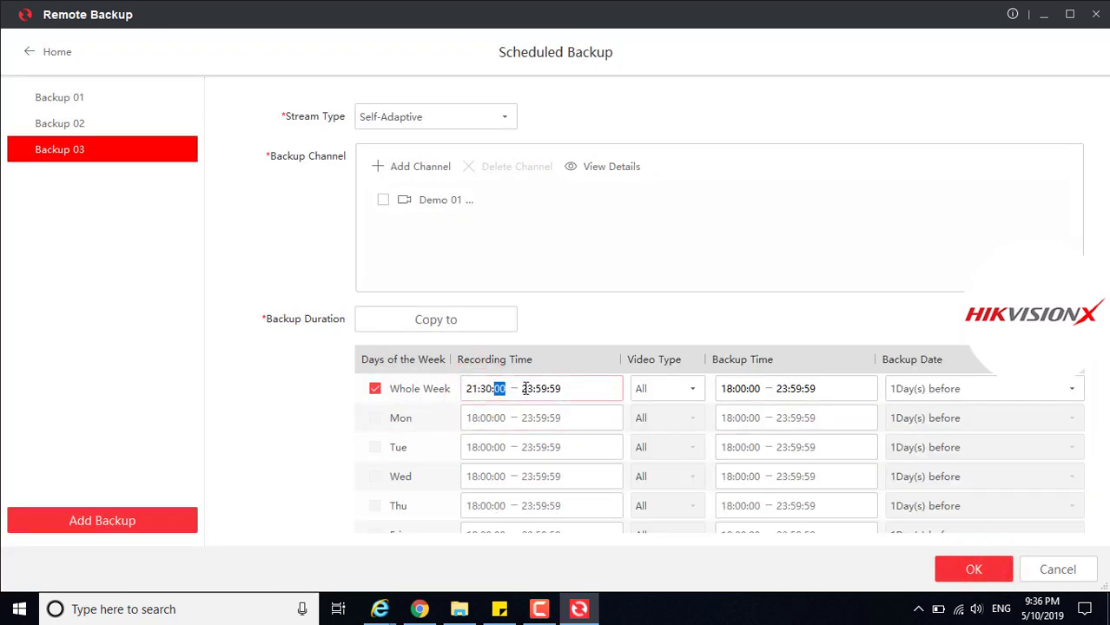
pyautogui.click(524, 388)
pyautogui.write('21:30')
# - Set Backup 03's whole-week backup time to run from 21:38:30 to 21:40:00, and save the backup schedule
pyautogui.click(731, 389)
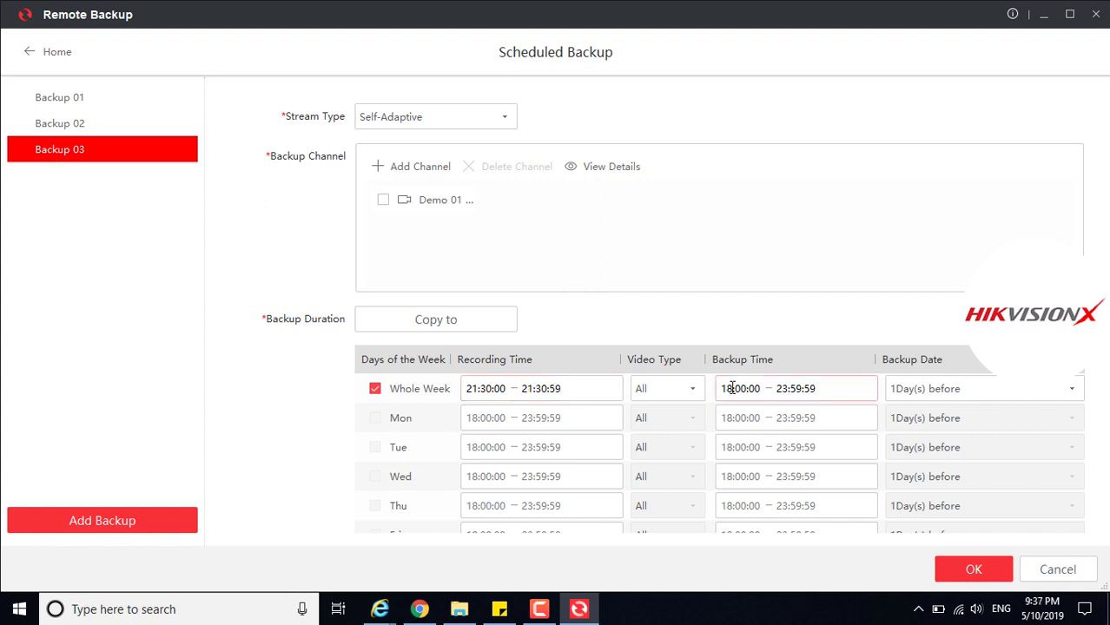
pyautogui.click(731, 389)
pyautogui.write('21:38:')
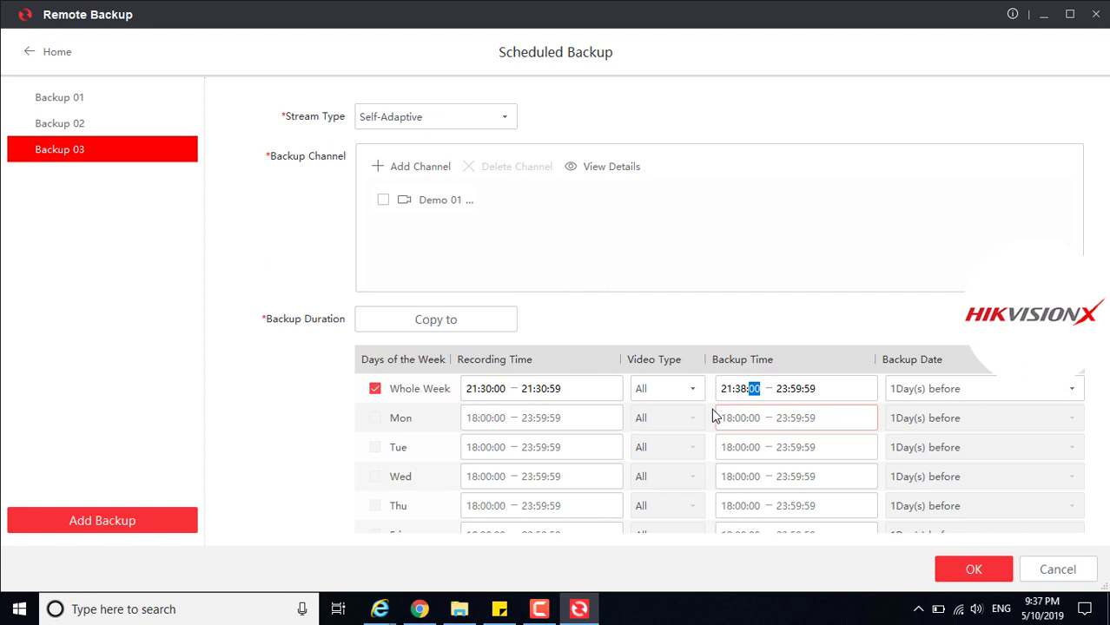
pyautogui.write('30')
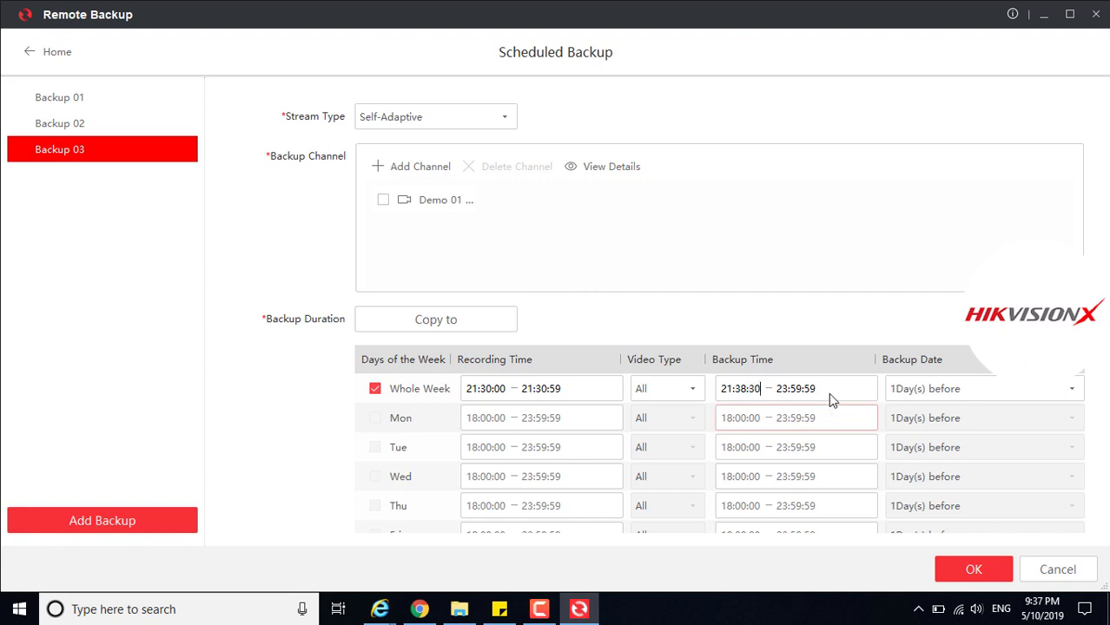
pyautogui.click(779, 388)
pyautogui.write('21:40:00')
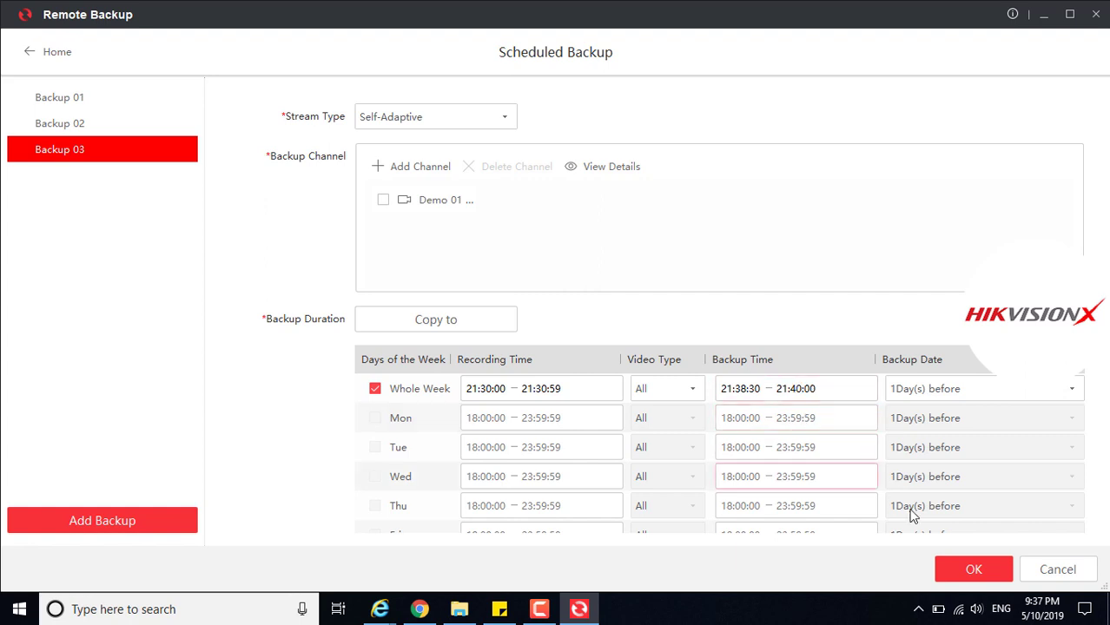
pyautogui.click(972, 570)
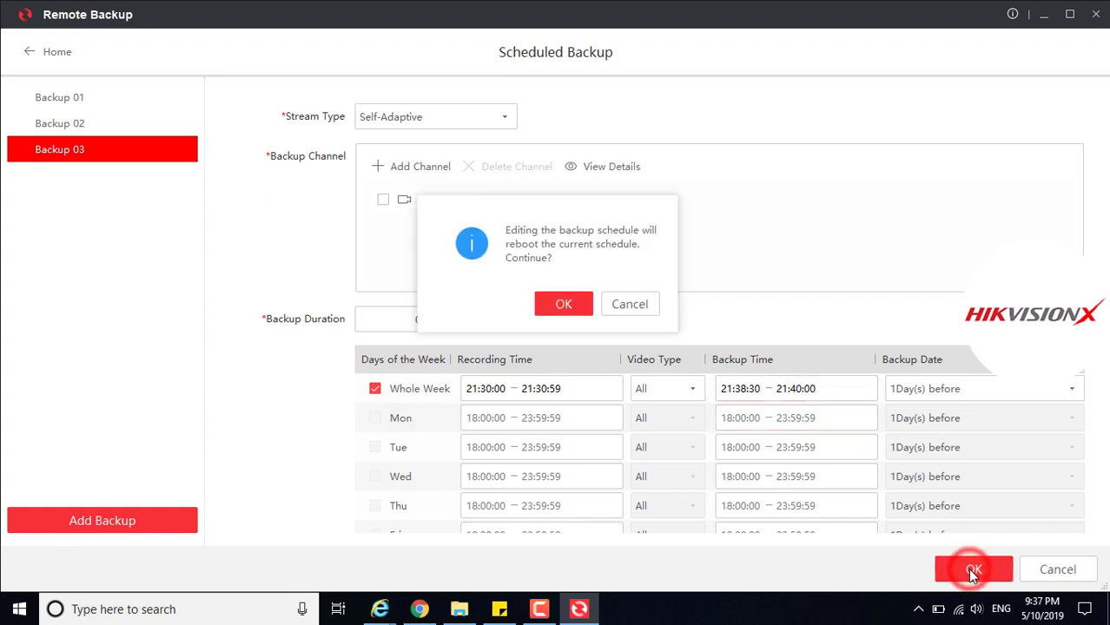
pyautogui.click(558, 305)
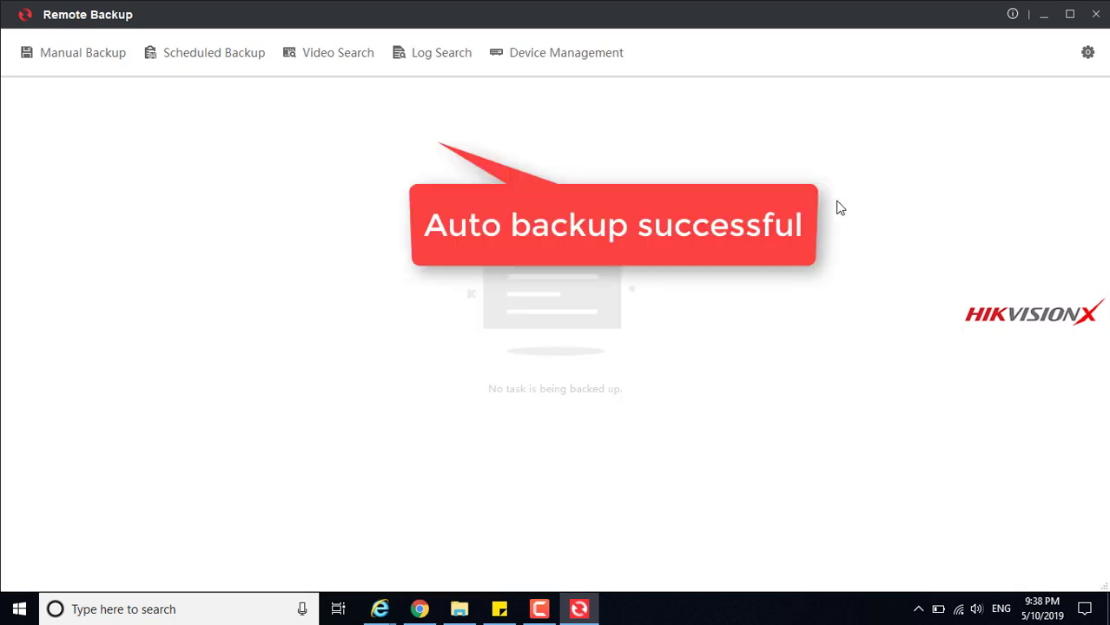
# - Search the backed-up videos of the fourth Demo 01 digital channel and play the video file 0001
pyautogui.click(342, 49)
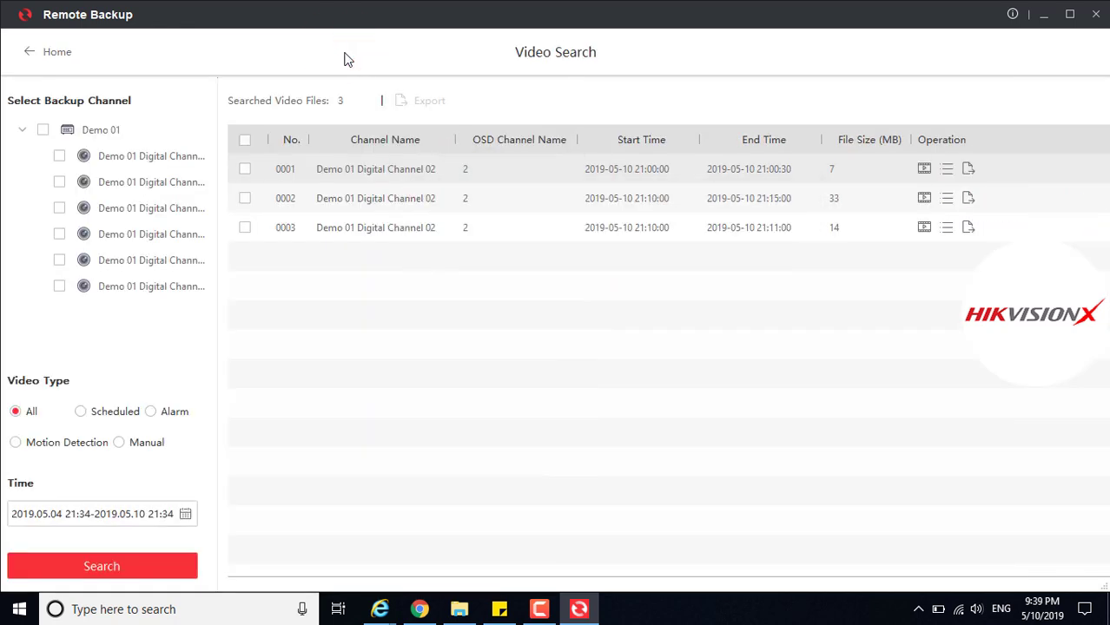
pyautogui.click(59, 233)
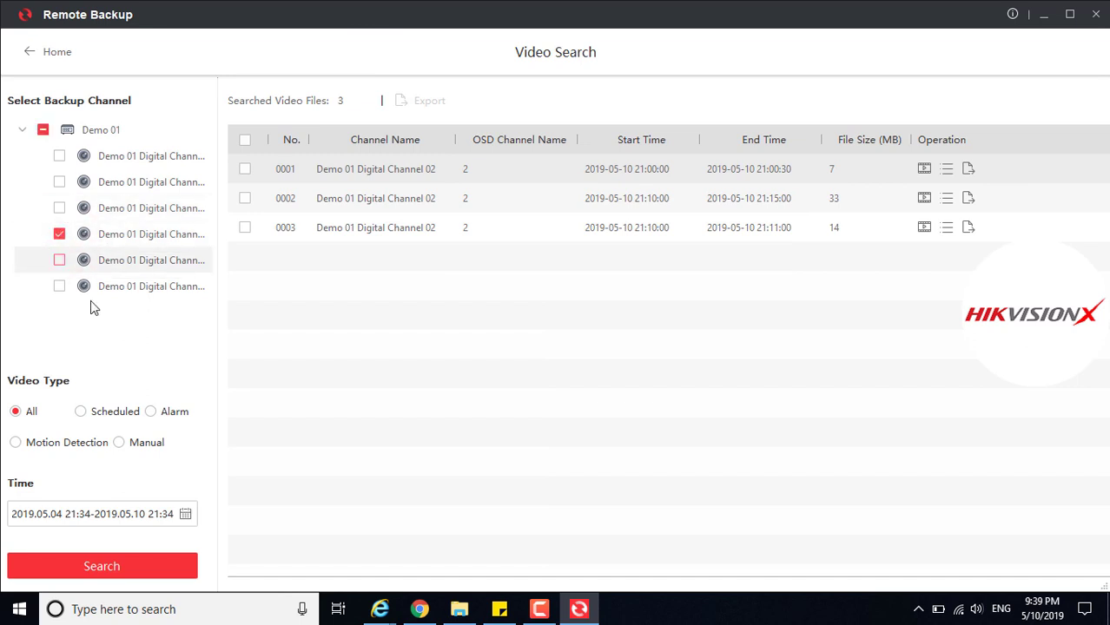
pyautogui.click(114, 564)
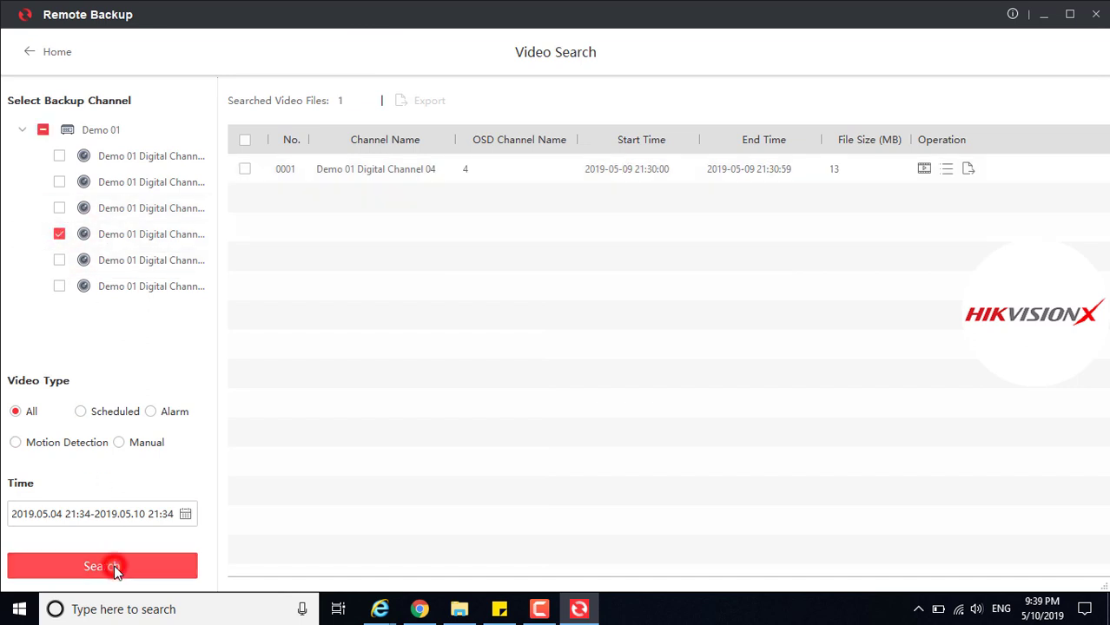
pyautogui.click(925, 170)
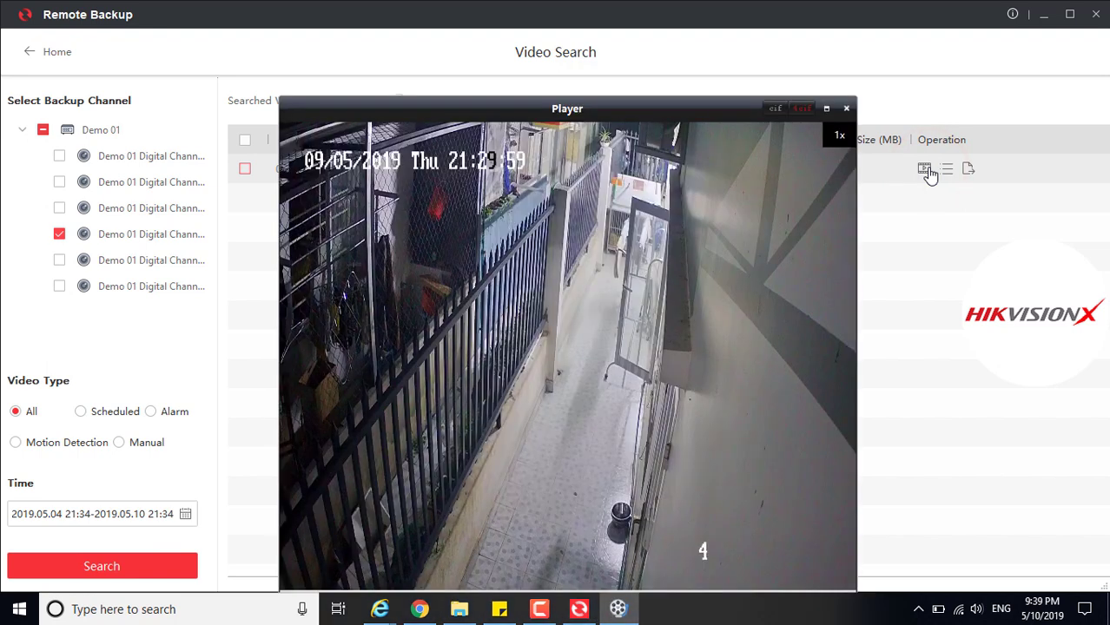
pyautogui.click(845, 109)
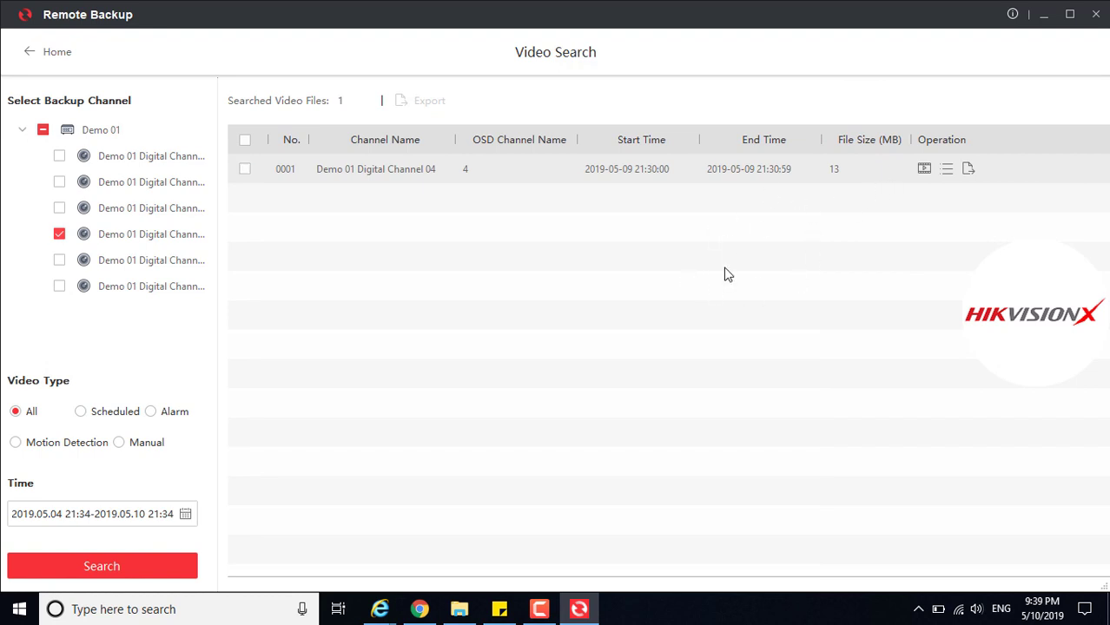
pyautogui.click(52, 51)
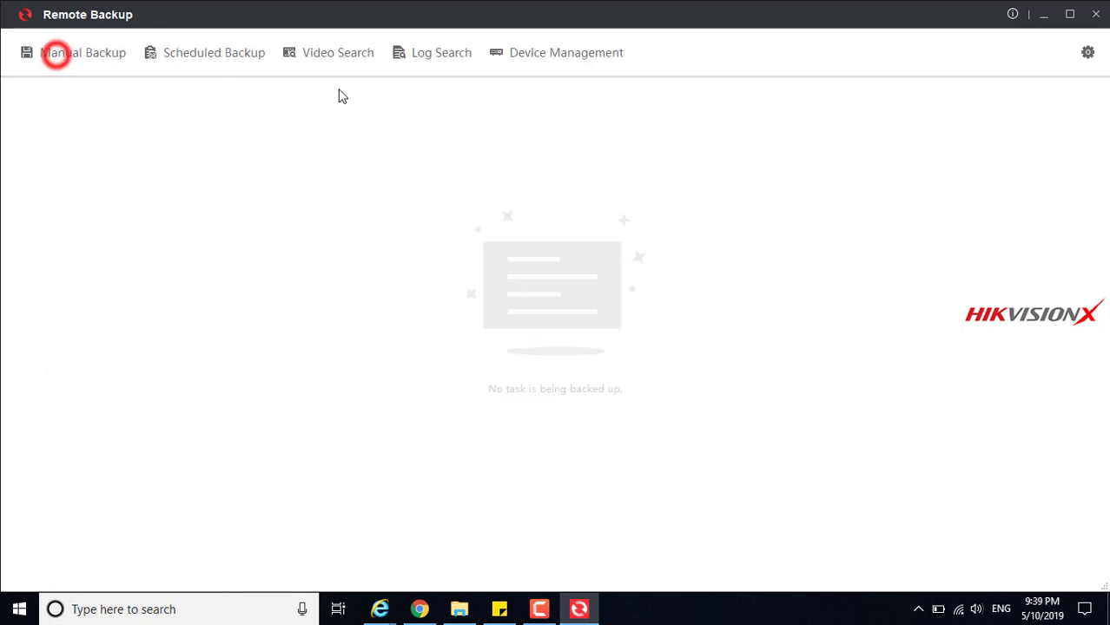
# - Search the logs of all types from 2019.05.04 21:34 to 2019.05.10 21:34 and look through the entries
pyautogui.click(438, 52)
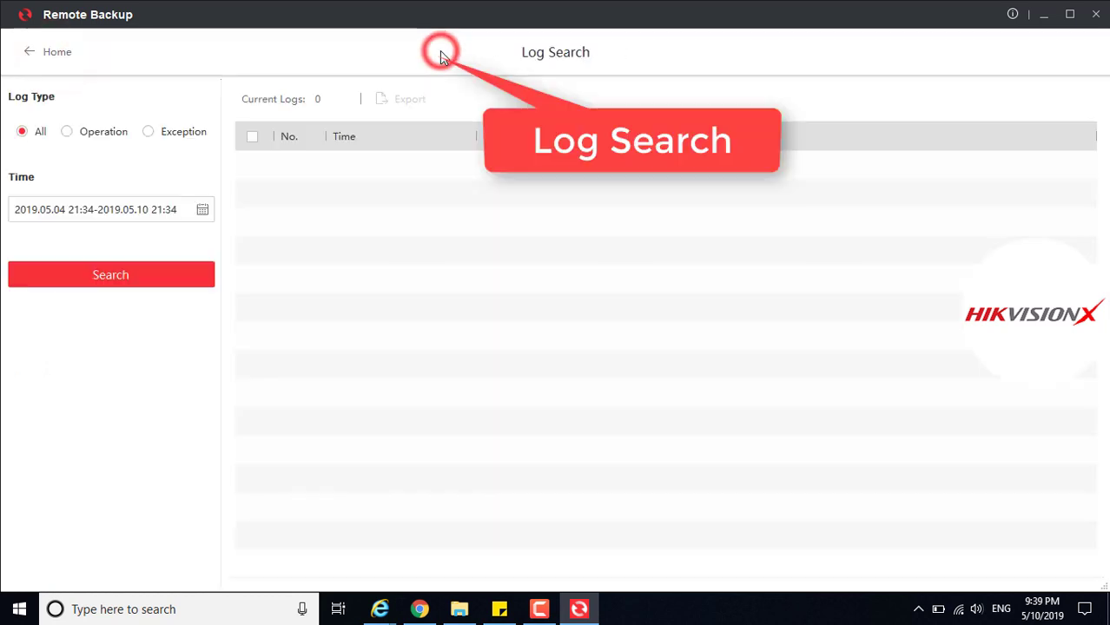
pyautogui.click(157, 275)
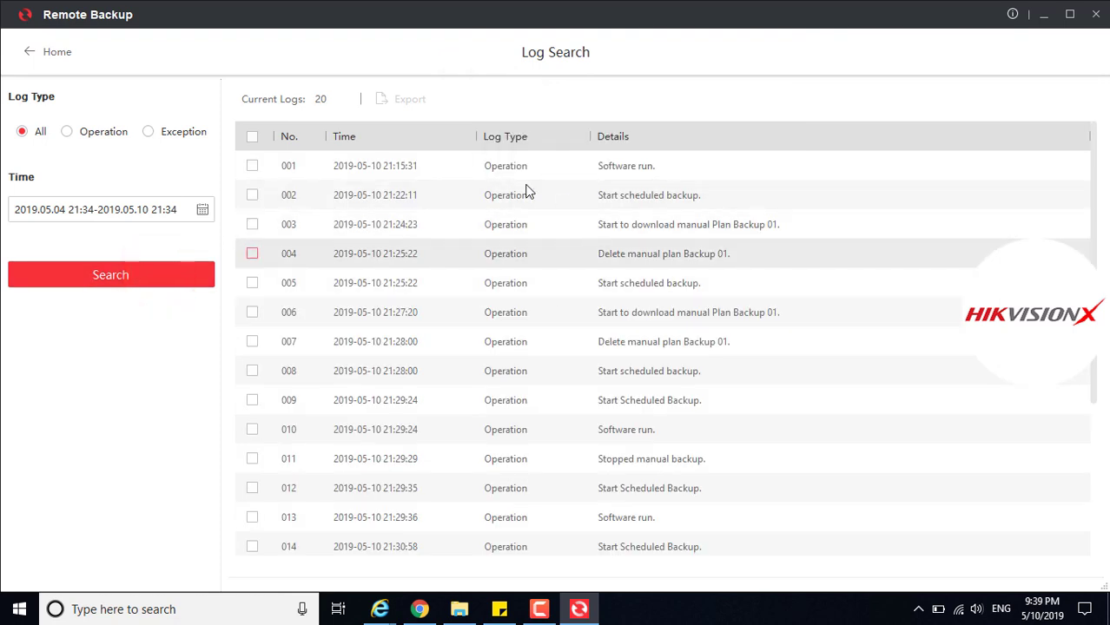
pyautogui.scroll(-3, 694, 278)
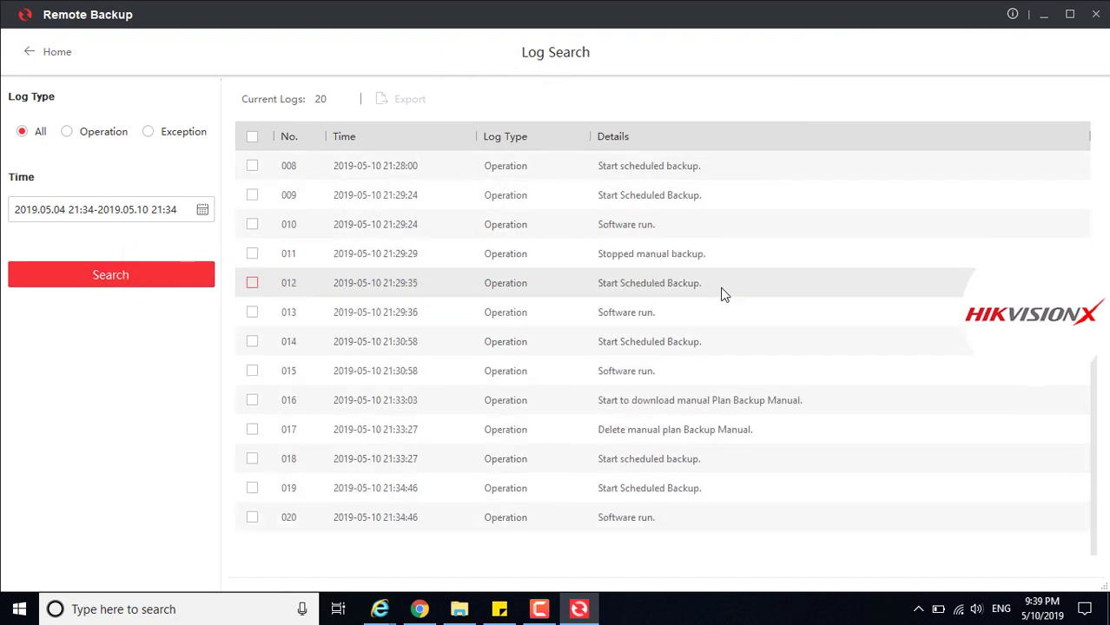
pyautogui.click(147, 131)
pyautogui.click(33, 54)
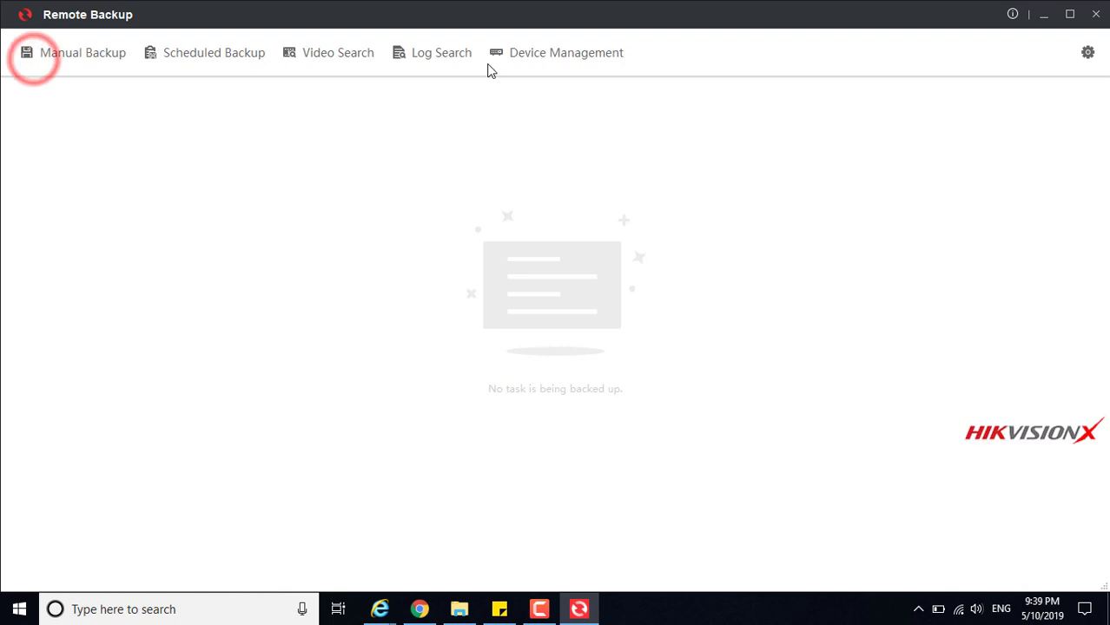
# - Look over the system's backup disk and backup notification settings, briefly enabling email notification to view its options
pyautogui.click(1087, 55)
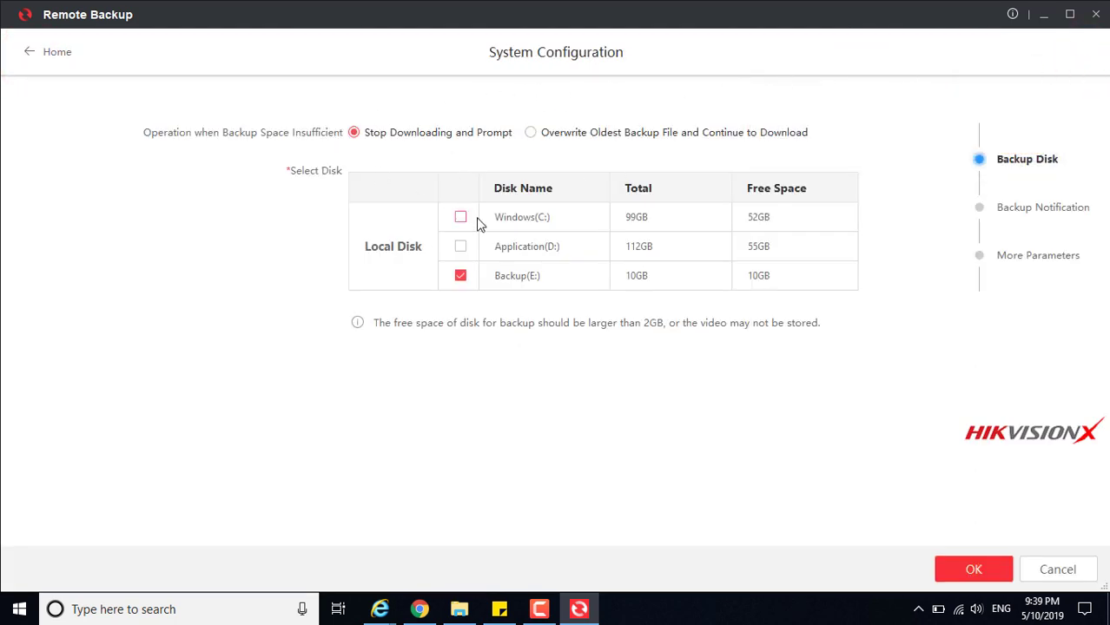
pyautogui.click(981, 208)
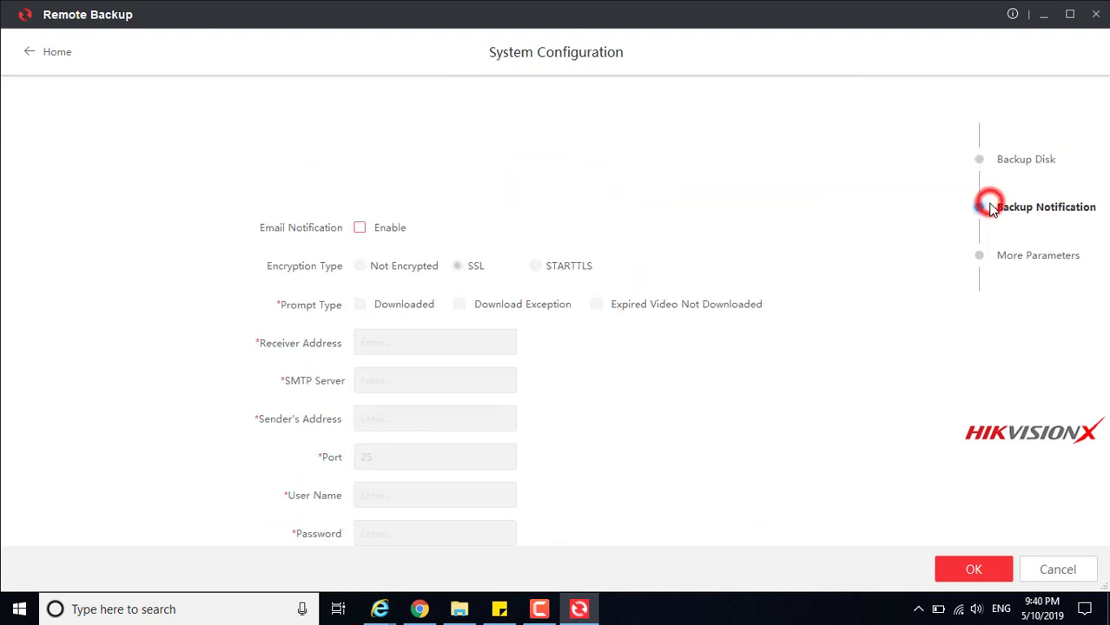
pyautogui.click(361, 132)
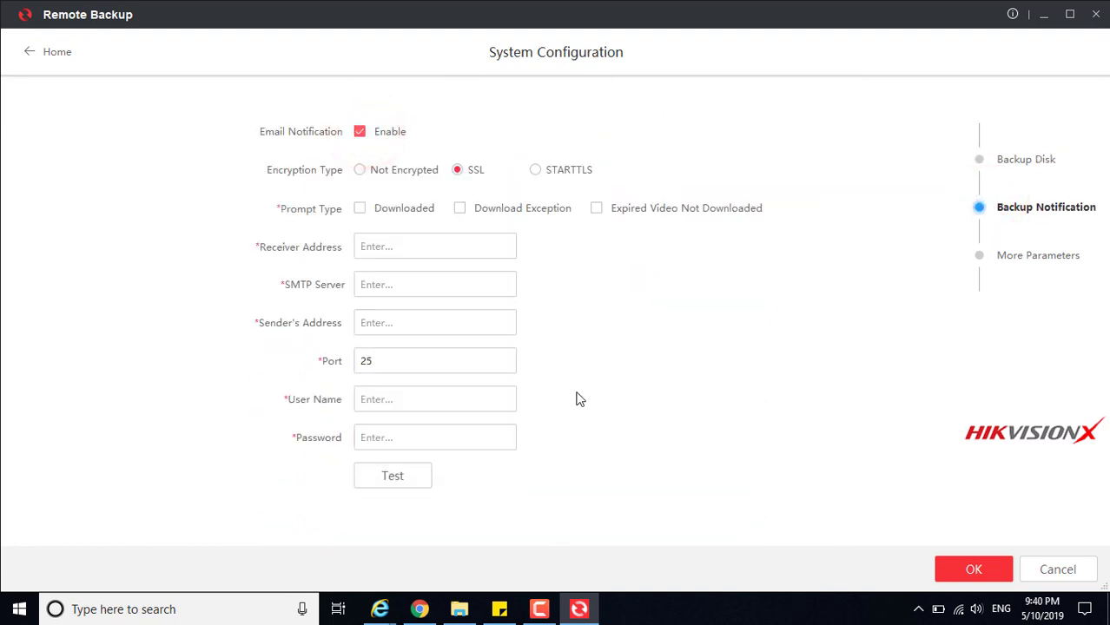
pyautogui.click(361, 132)
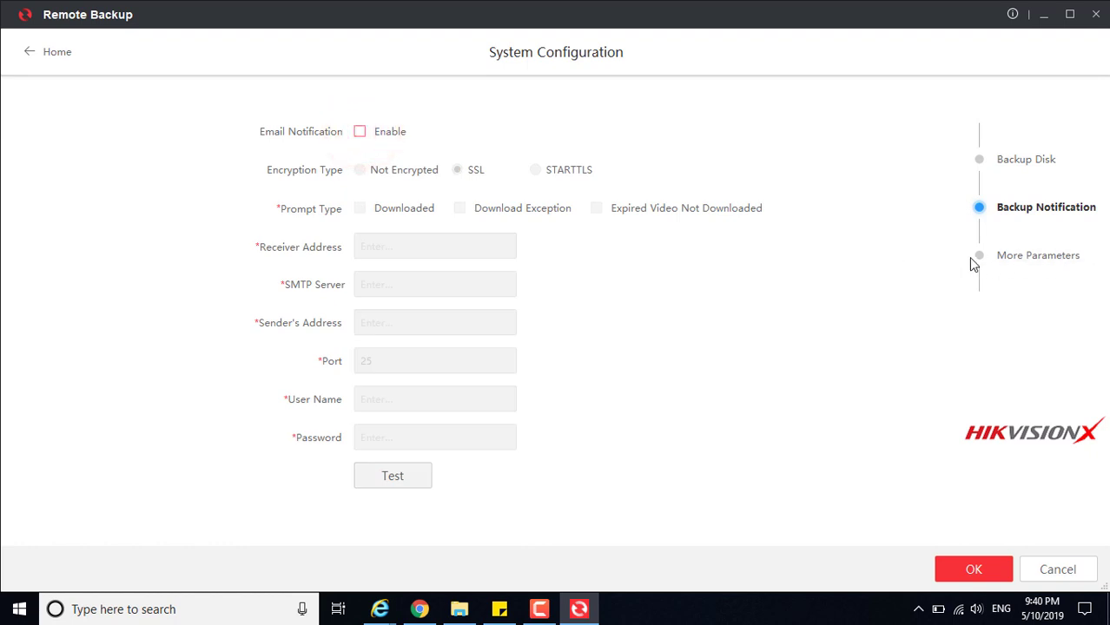
# - Enable auto-run and set the maximum reconnection number to 15 in the system configuration
pyautogui.click(981, 257)
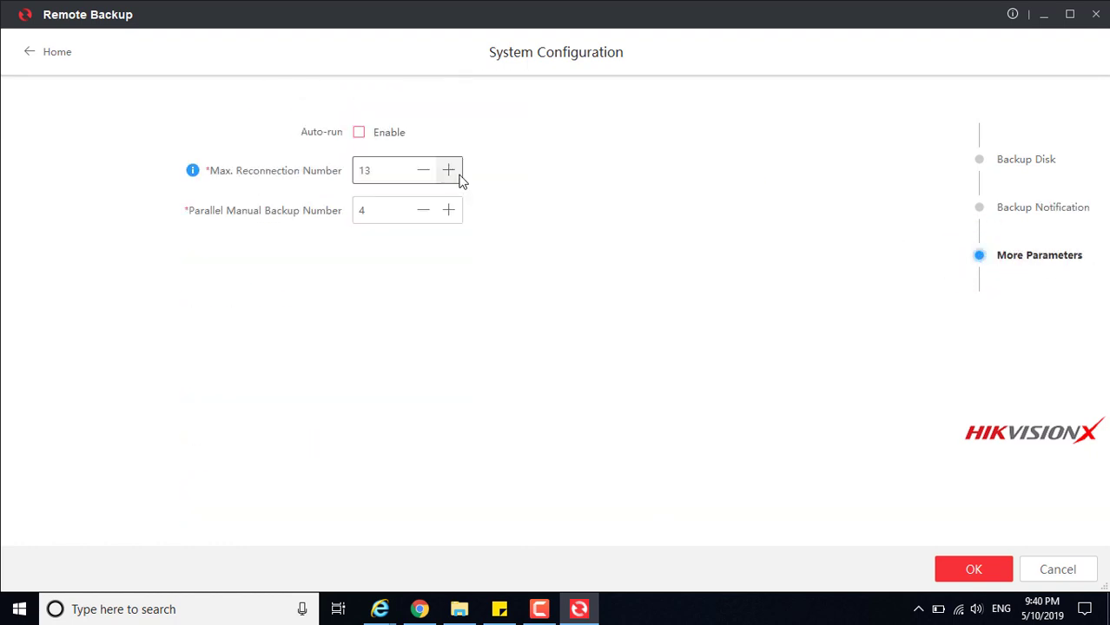
pyautogui.click(360, 133)
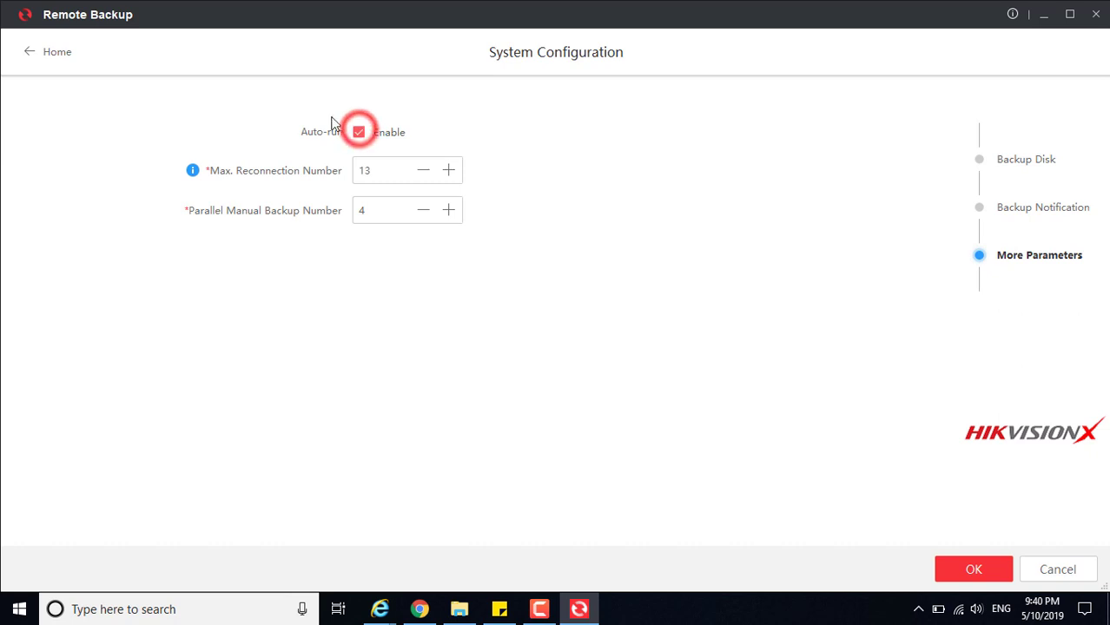
pyautogui.click(449, 170)
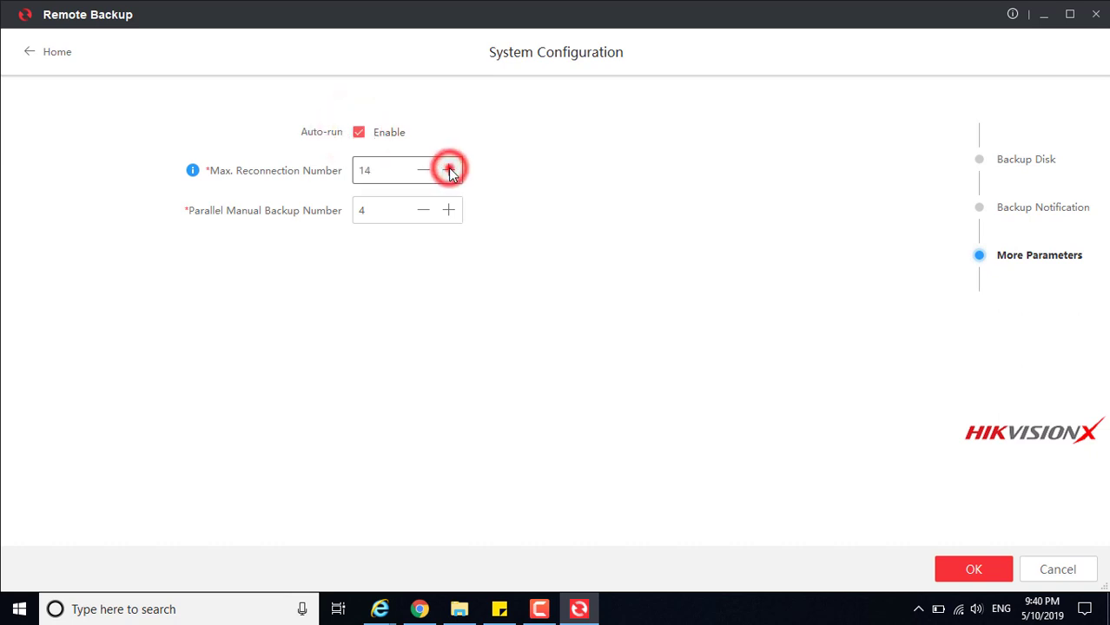
pyautogui.click(449, 170)
pyautogui.click(449, 170)
pyautogui.click(449, 170)
pyautogui.click(449, 170)
pyautogui.click(449, 170)
pyautogui.click(423, 171)
pyautogui.click(423, 171)
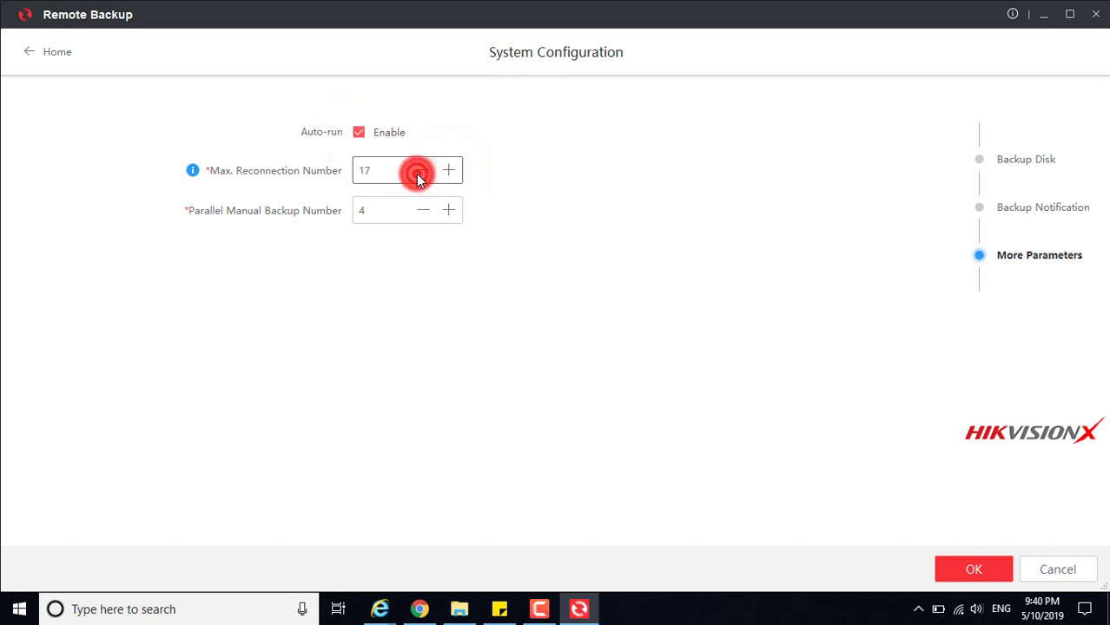
pyautogui.click(423, 171)
pyautogui.click(423, 171)
# - Set the parallel manual backup number to 5 and save the system configuration
pyautogui.click(449, 211)
pyautogui.click(449, 211)
pyautogui.click(449, 211)
pyautogui.click(448, 211)
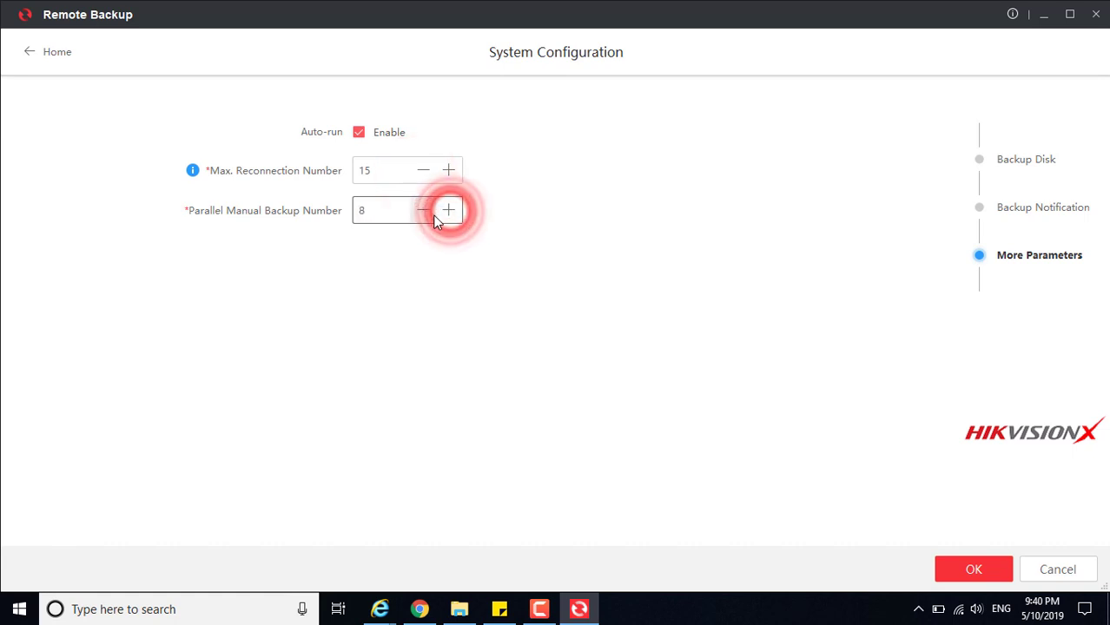
pyautogui.click(423, 211)
pyautogui.click(423, 211)
pyautogui.click(423, 211)
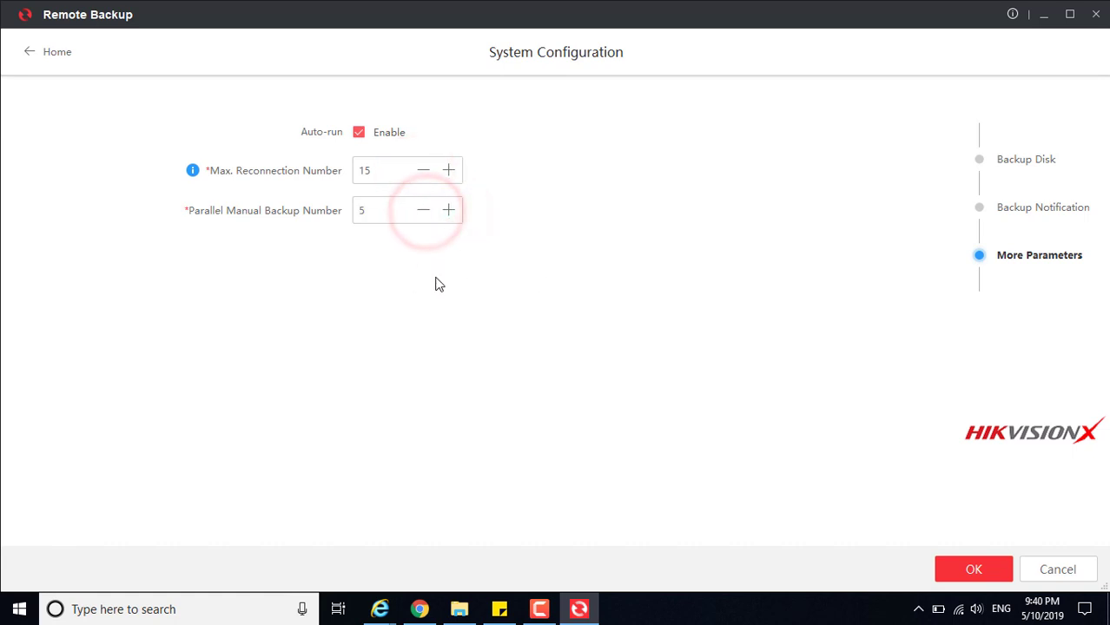
pyautogui.click(961, 562)
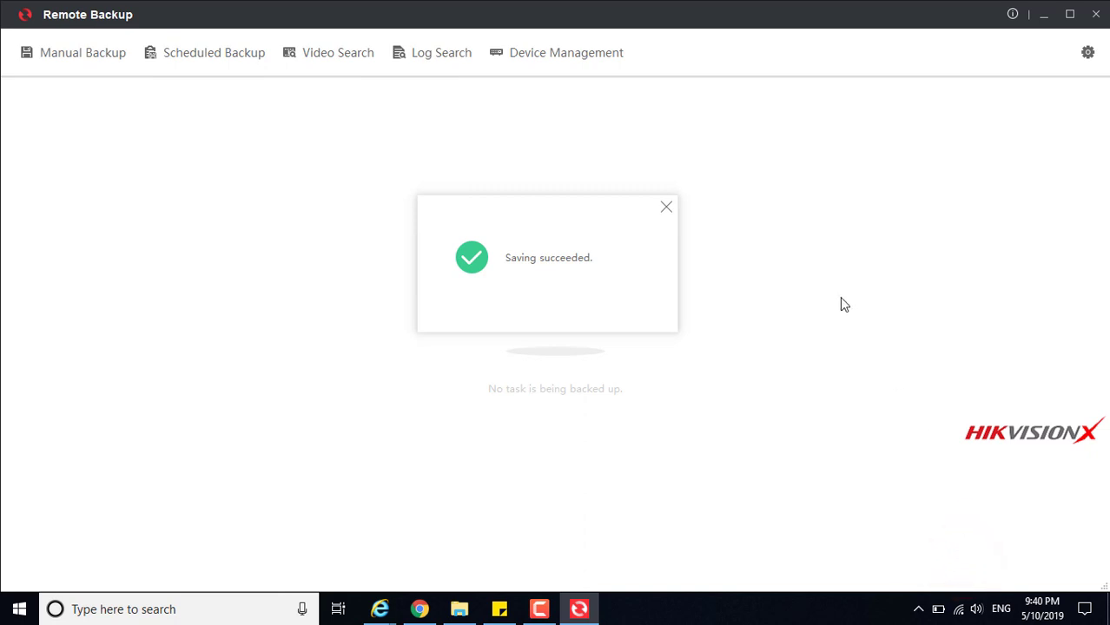
# - View the program's name and version information, and close it again
pyautogui.click(1013, 15)
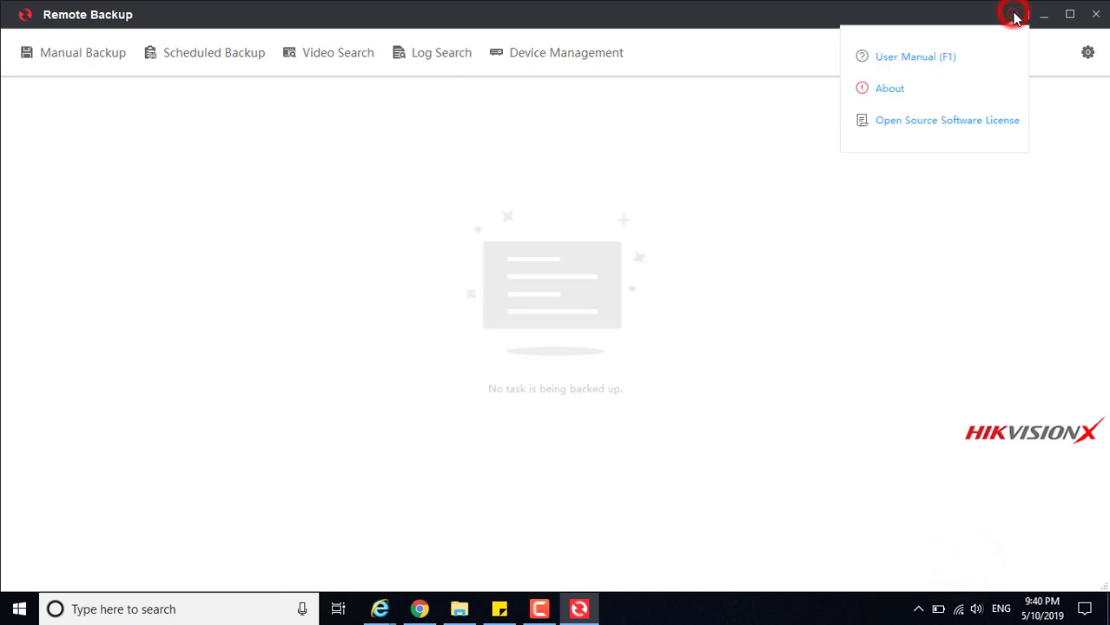
pyautogui.click(892, 89)
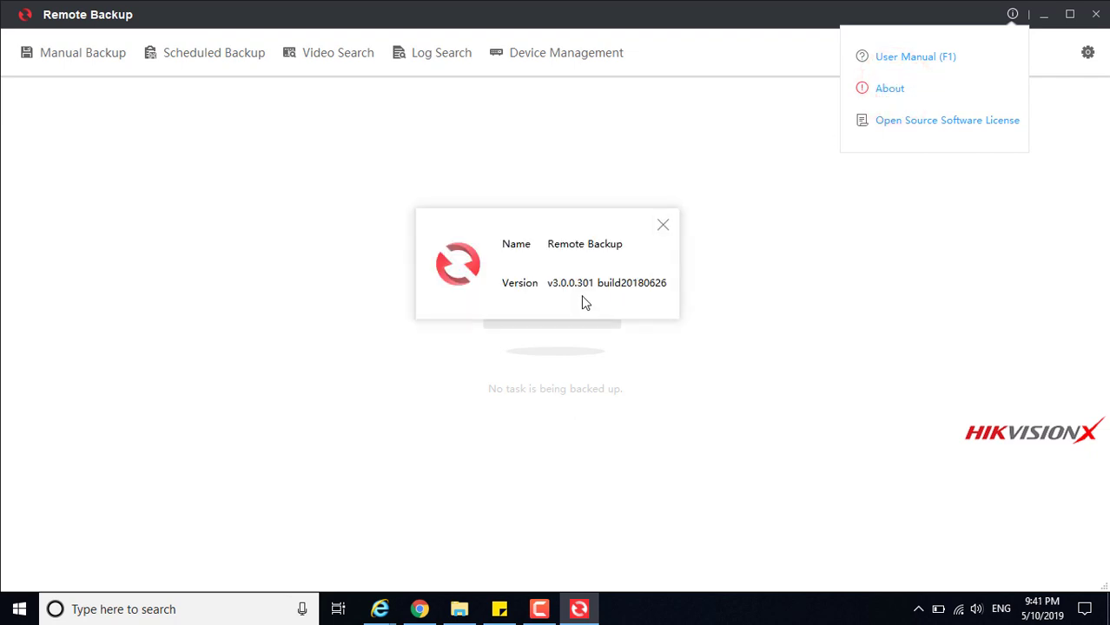
pyautogui.click(662, 225)
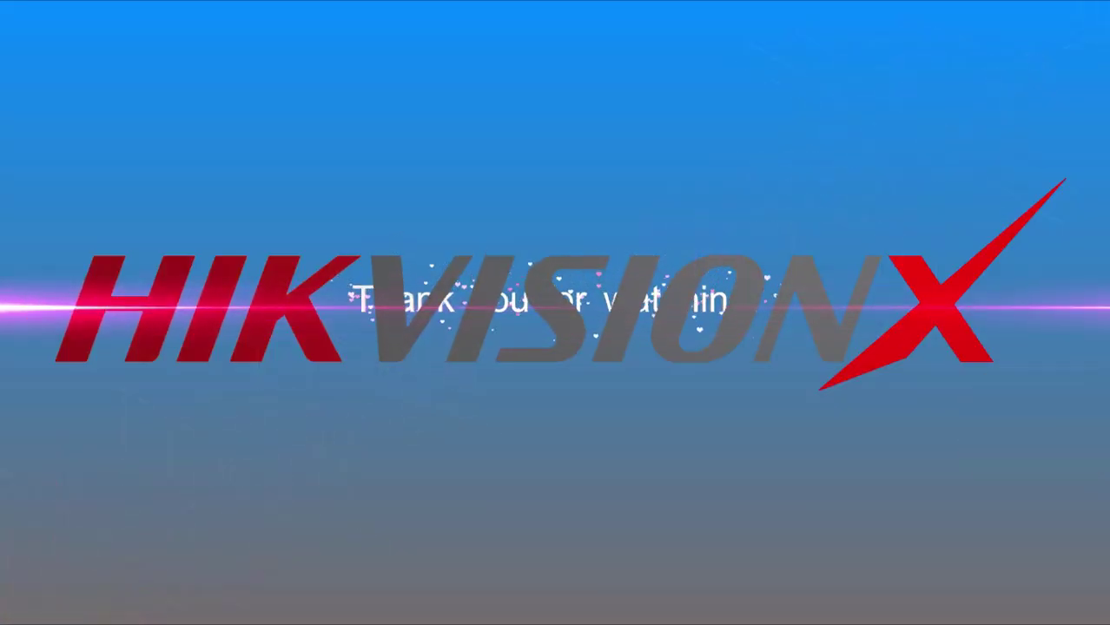